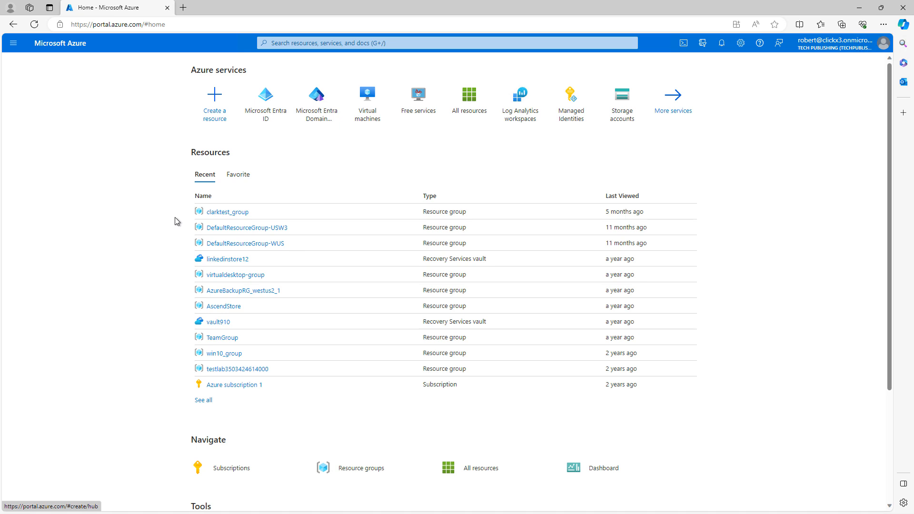
Find the Free services page and start creating an Azure Blob Storage resource.
{"action": "left_click", "coordinate": [314, 42]}
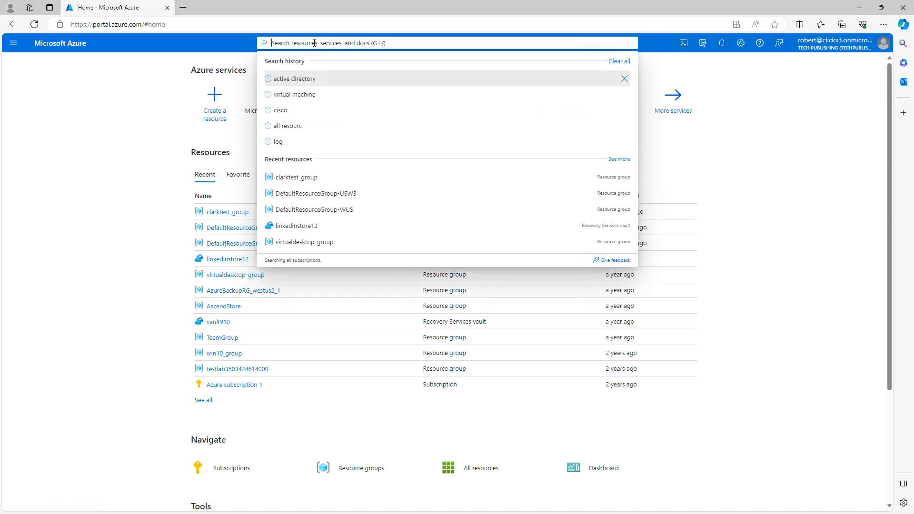
{"action": "type", "text": "free"}
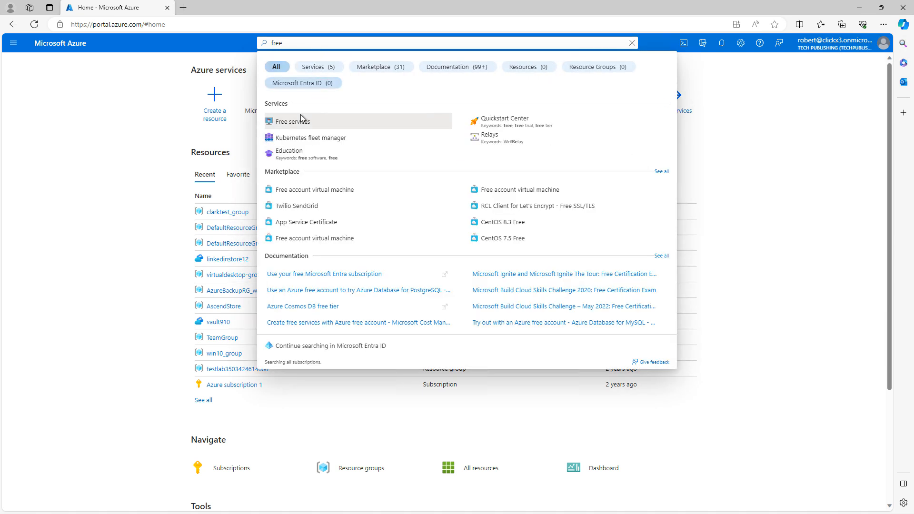
{"action": "left_click", "coordinate": [301, 123]}
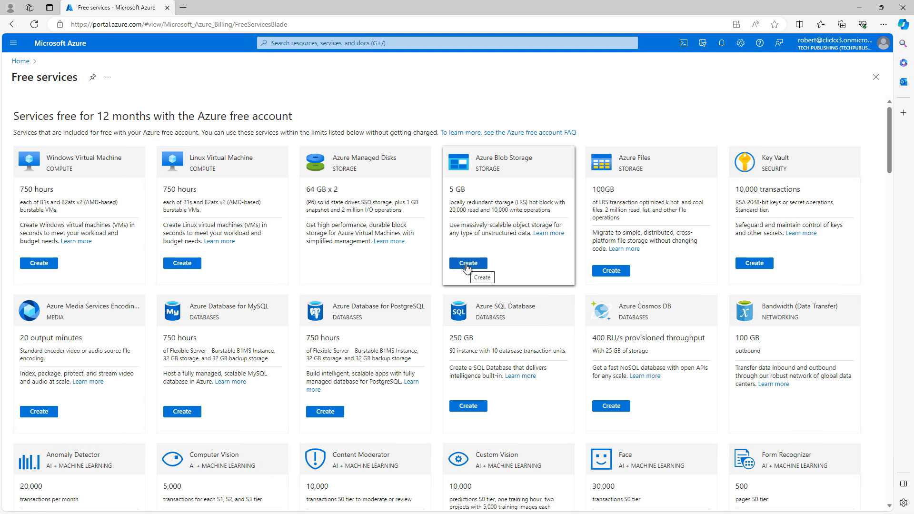
{"action": "left_click", "coordinate": [466, 265]}
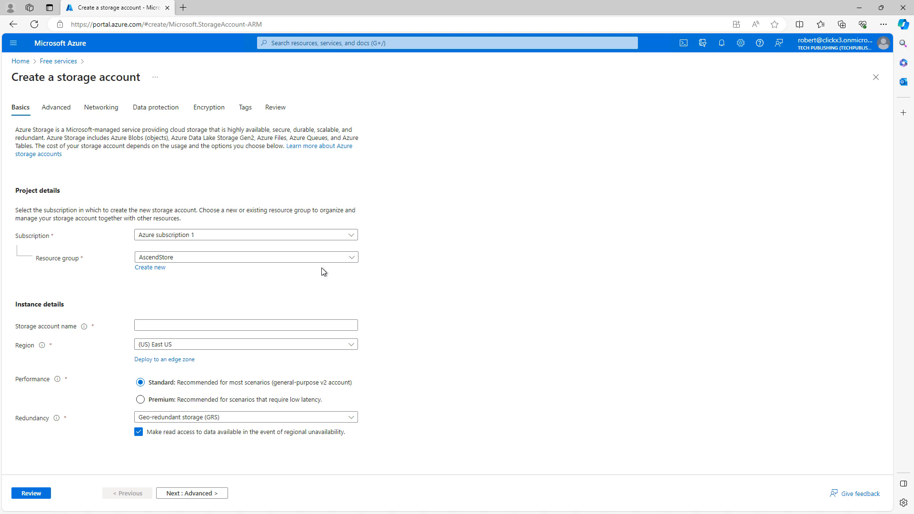
Look through the existing resource groups available for the storage account.
{"action": "left_click", "coordinate": [352, 258]}
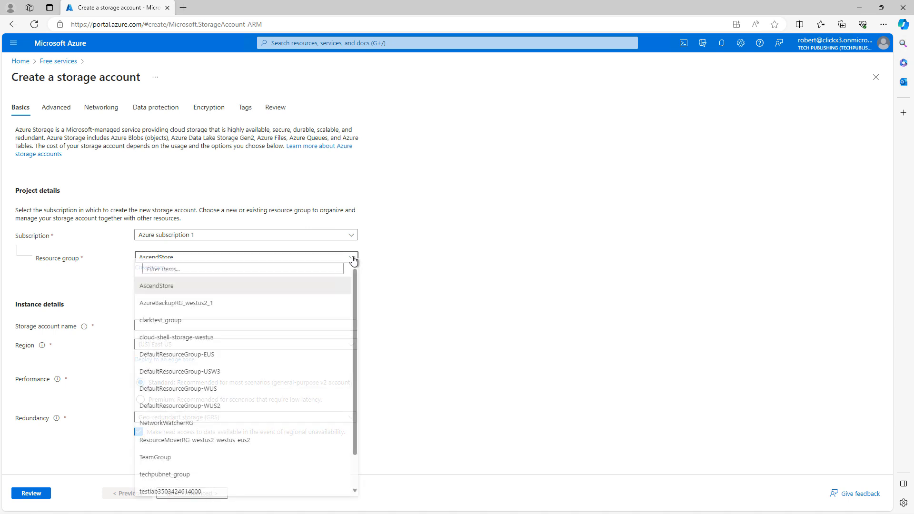
{"action": "scroll", "coordinate": [313, 372], "scroll_direction": "down", "scroll_amount": 2}
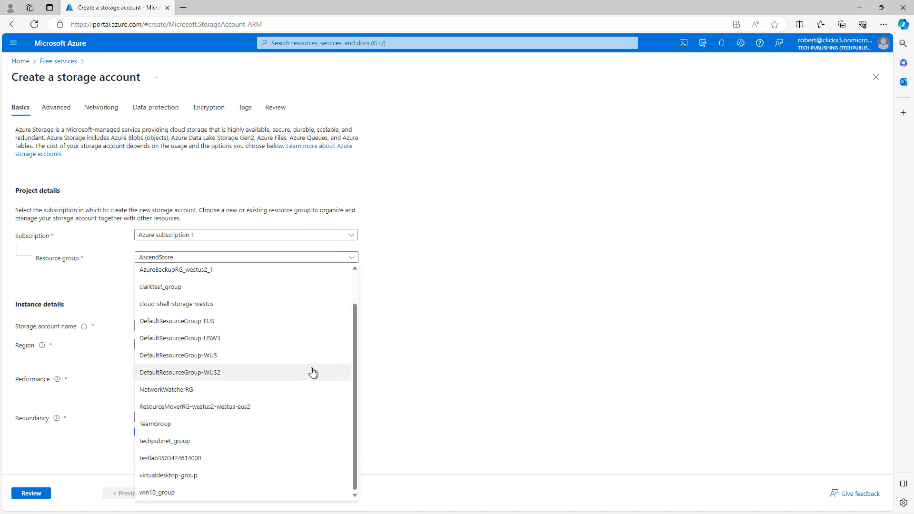
{"action": "scroll", "coordinate": [313, 373], "scroll_direction": "up", "scroll_amount": 2}
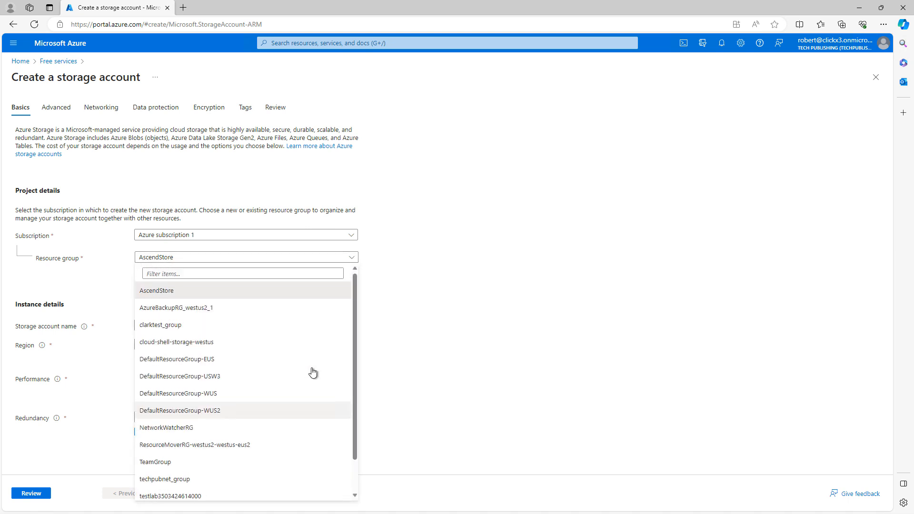
{"action": "left_click", "coordinate": [407, 269]}
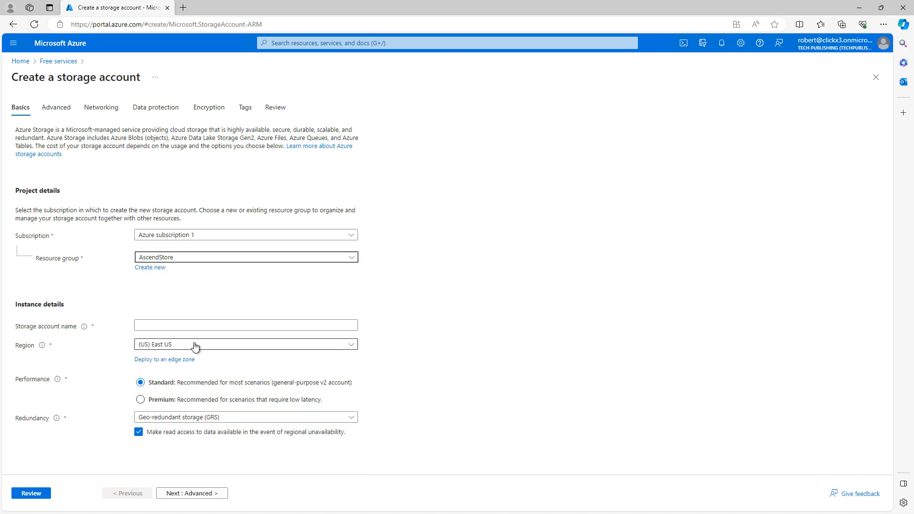
Name the storage account store1testx and set its region to (US) West US 2.
{"action": "left_click", "coordinate": [169, 325]}
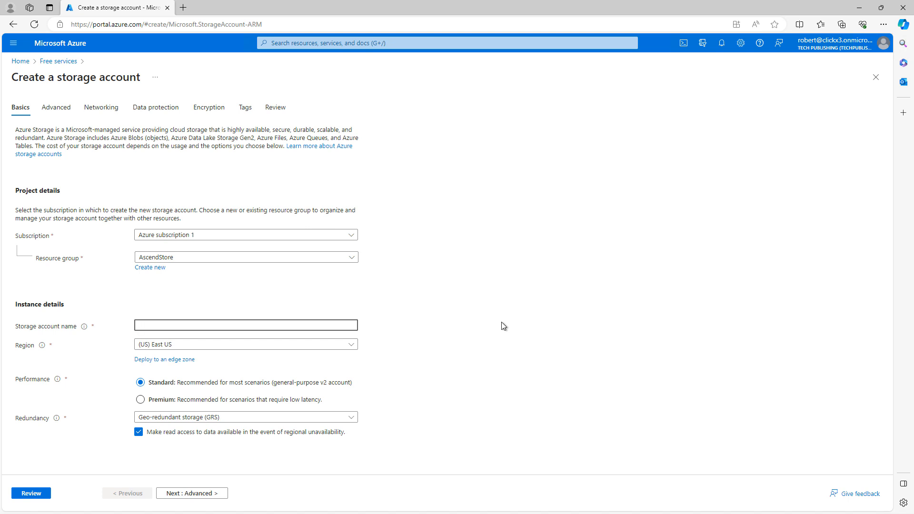
{"action": "type", "text": "store1"}
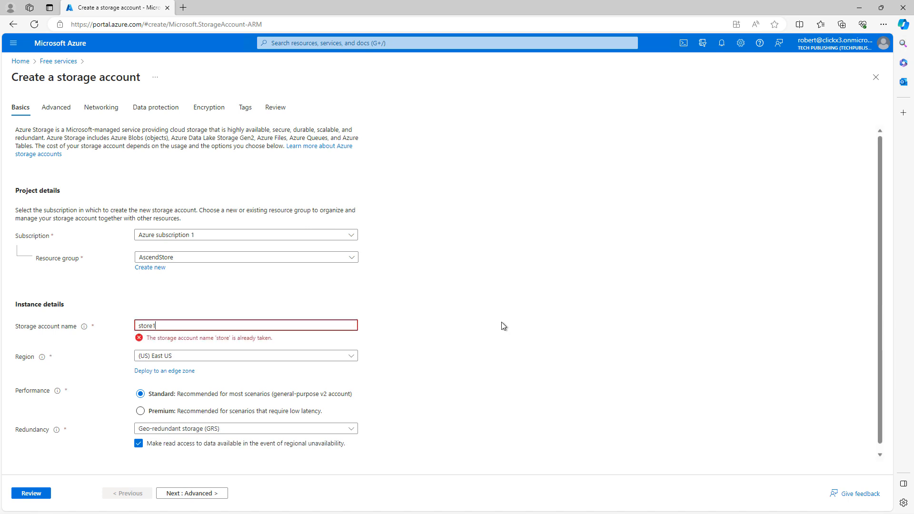
{"action": "type", "text": "testx"}
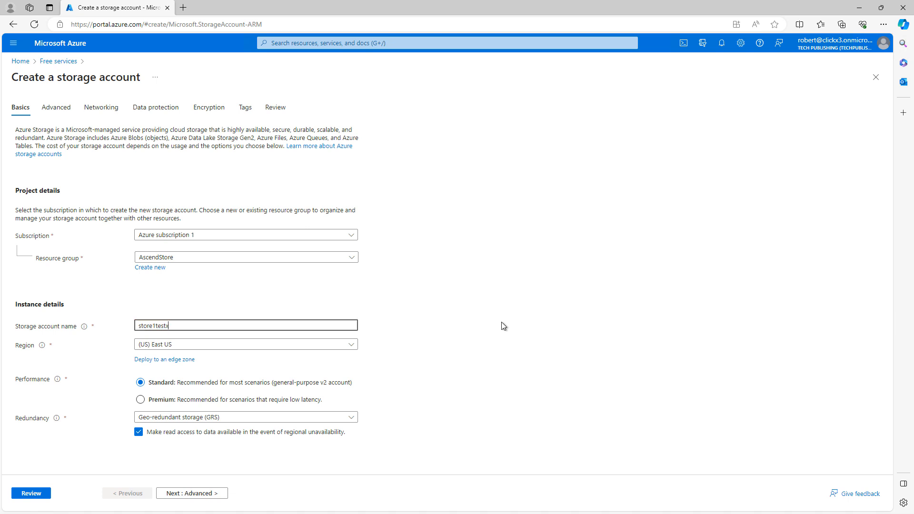
{"action": "left_click", "coordinate": [393, 352]}
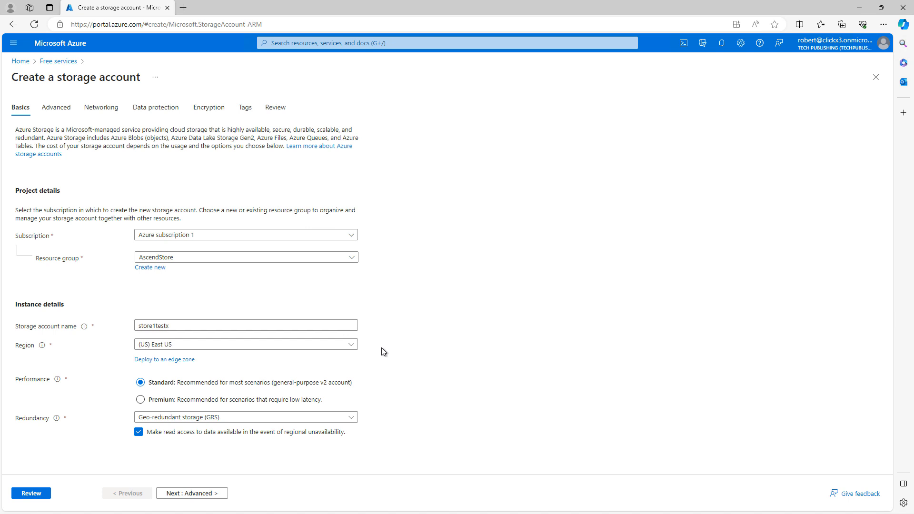
{"action": "left_click", "coordinate": [319, 349]}
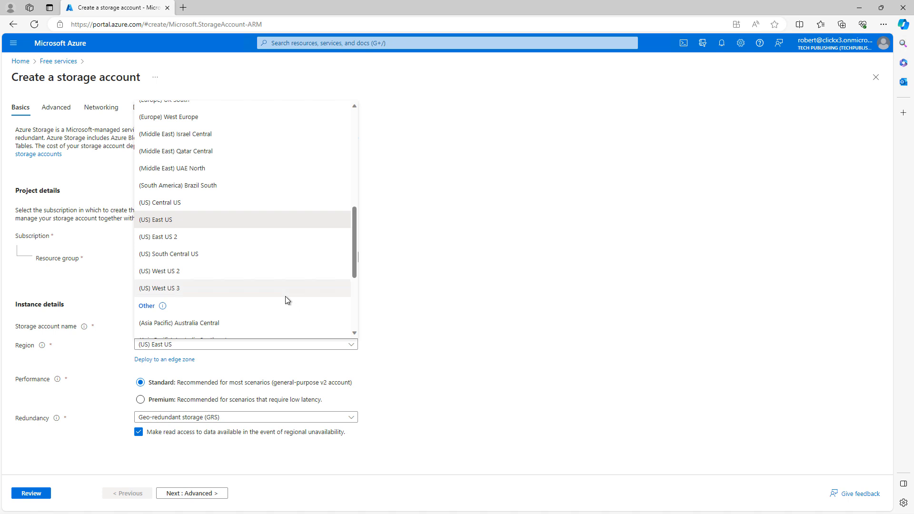
{"action": "left_click", "coordinate": [278, 273]}
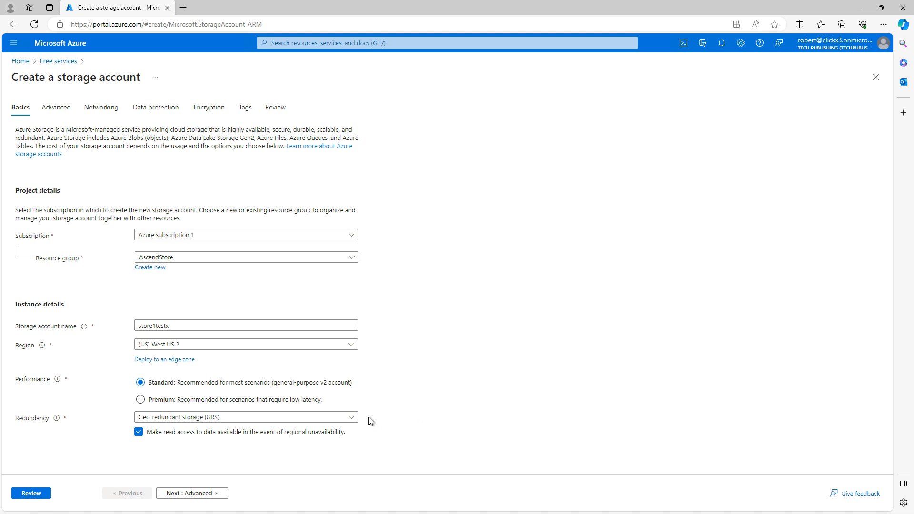
Check the redundancy options, keep Geo-redundant storage (GRS), and proceed past the advanced settings to the networking settings.
{"action": "left_click", "coordinate": [353, 417]}
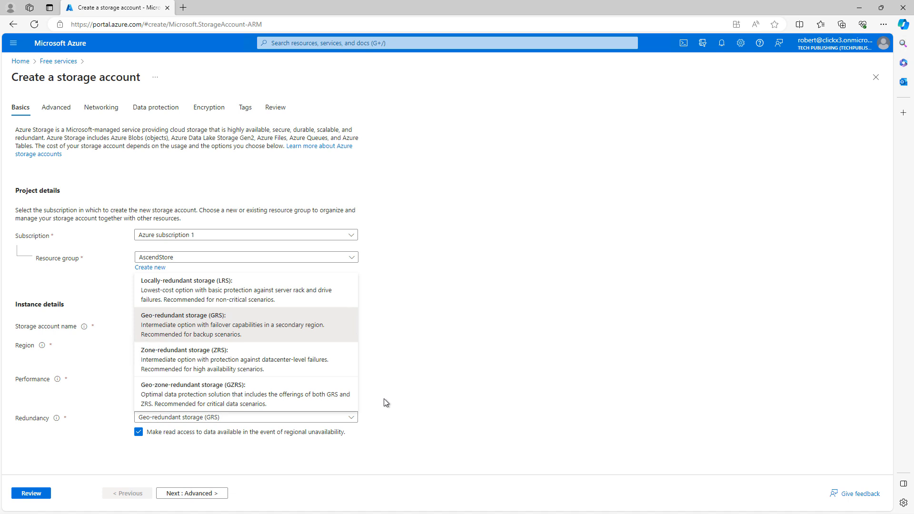
{"action": "left_click", "coordinate": [387, 397]}
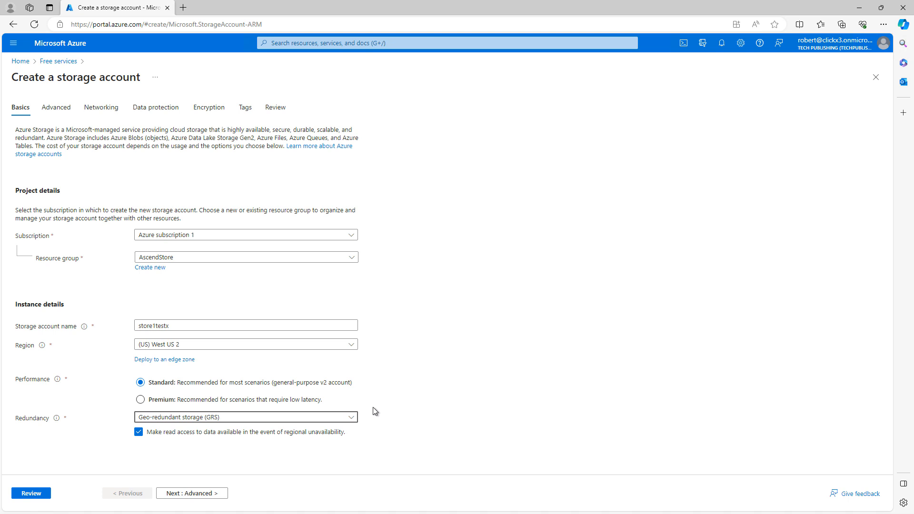
{"action": "left_click", "coordinate": [196, 495]}
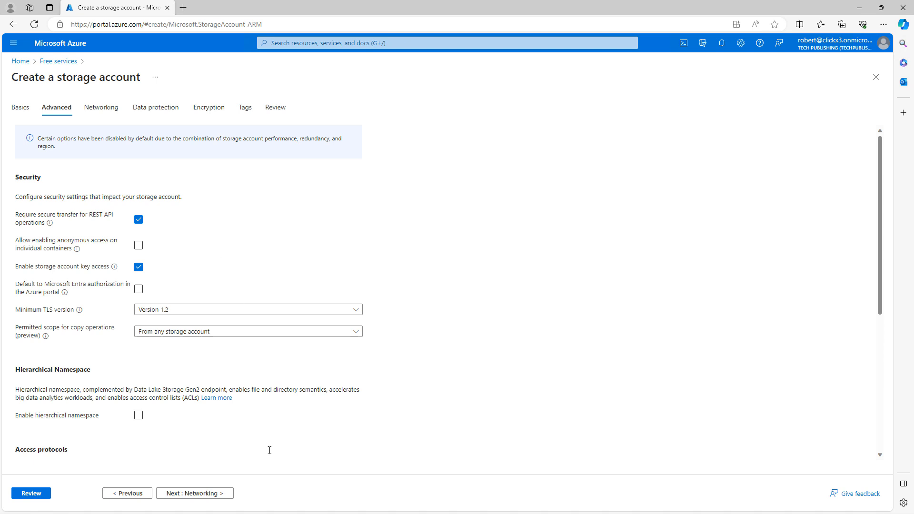
{"action": "left_click", "coordinate": [190, 493]}
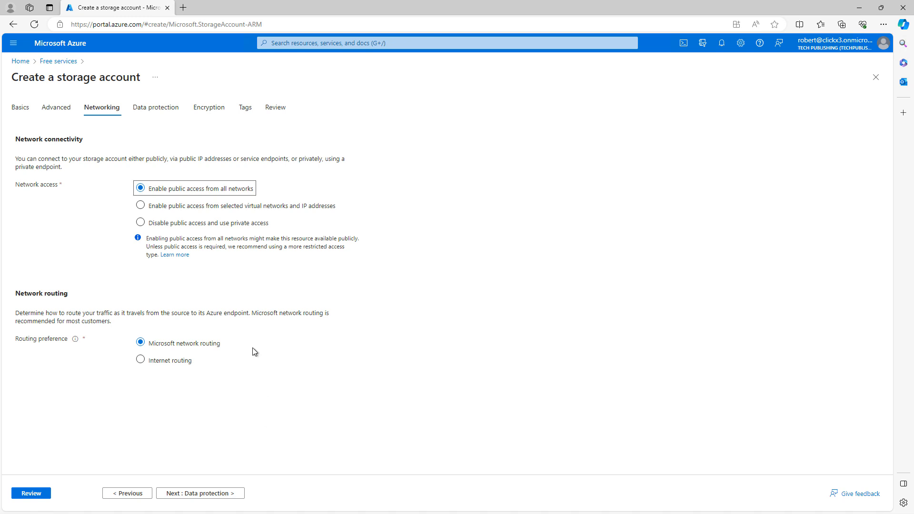
Try the alternative network access and routing options, then return to public access from all networks and Microsoft network routing.
{"action": "left_click", "coordinate": [208, 206]}
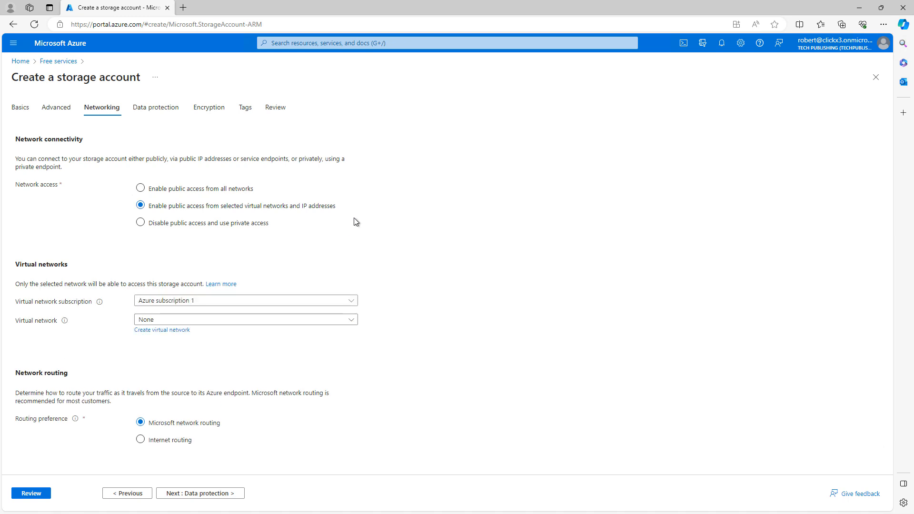
{"action": "left_click", "coordinate": [208, 227]}
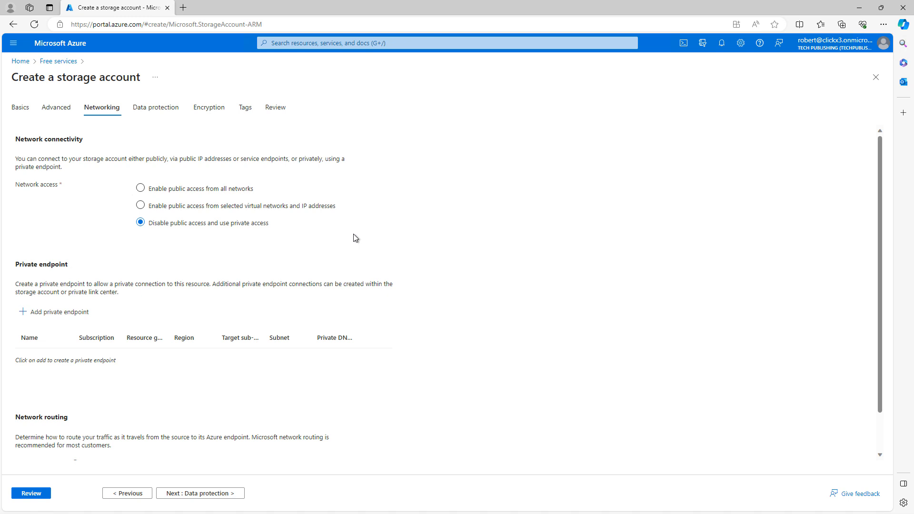
{"action": "left_click", "coordinate": [232, 193]}
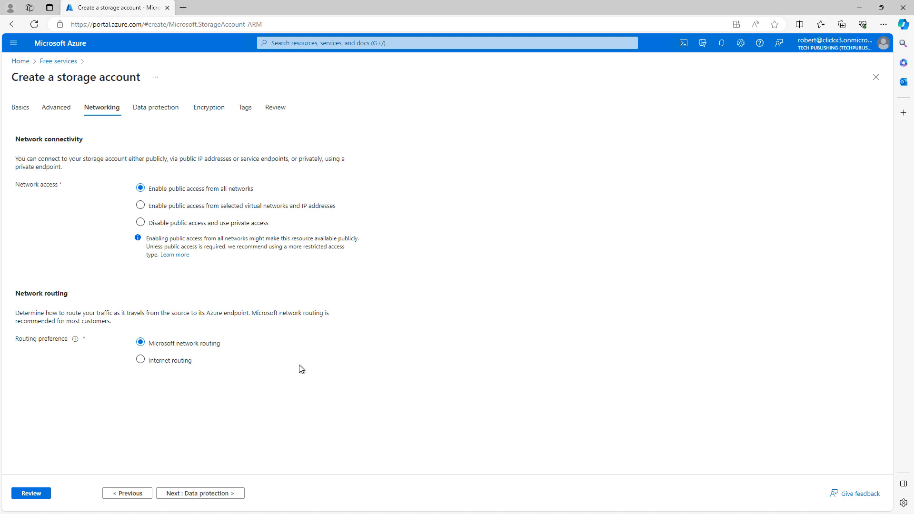
{"action": "left_click", "coordinate": [140, 359]}
{"action": "left_click", "coordinate": [212, 346]}
{"action": "left_click", "coordinate": [186, 365]}
{"action": "left_click", "coordinate": [184, 344]}
Proceed to the data protection settings, look over the recovery and tracking options, and continue to the encryption settings.
{"action": "left_click", "coordinate": [197, 493]}
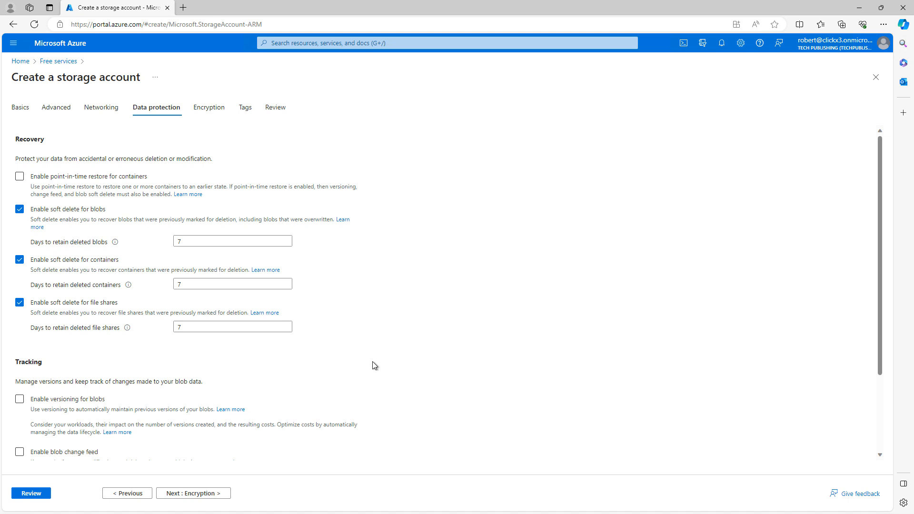
{"action": "scroll", "coordinate": [383, 389], "scroll_direction": "down", "scroll_amount": 2}
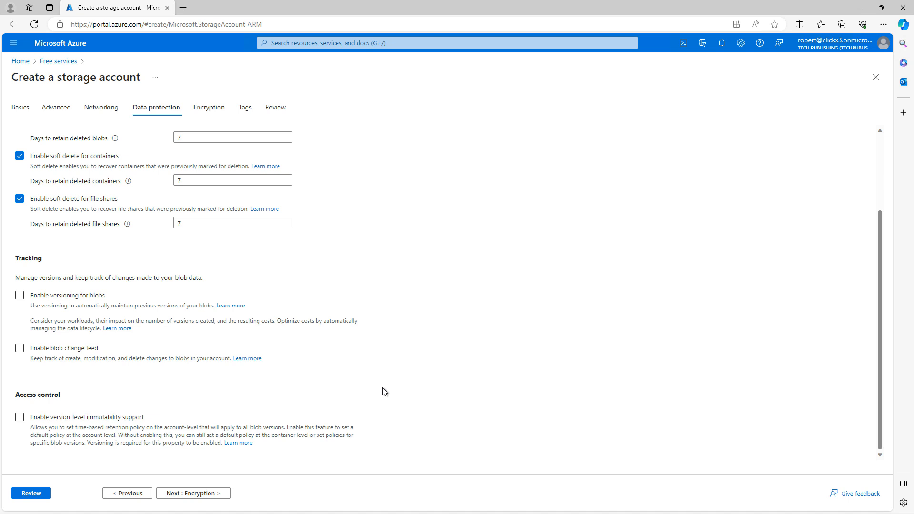
{"action": "left_click", "coordinate": [200, 498]}
{"action": "left_click", "coordinate": [177, 496]}
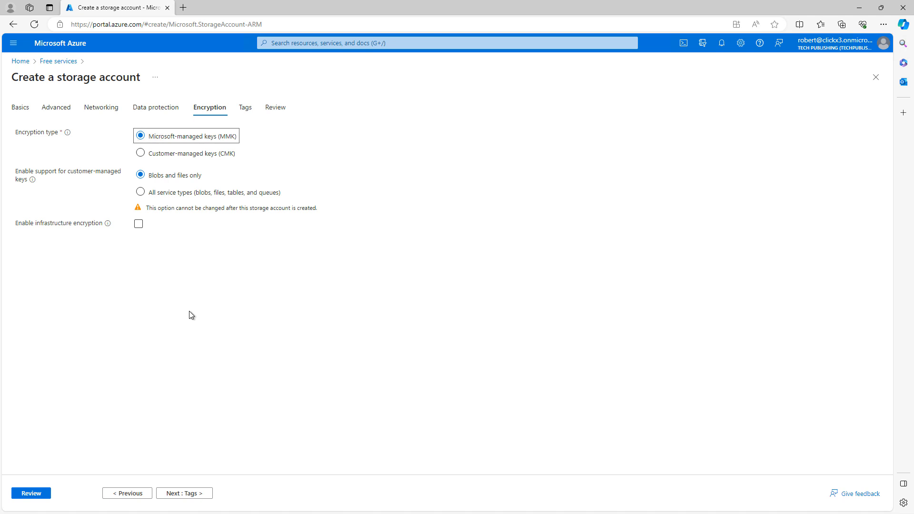
Try customer-managed keys, return to Microsoft-managed keys with support for all service types, and proceed without tags to the review.
{"action": "left_click", "coordinate": [197, 155]}
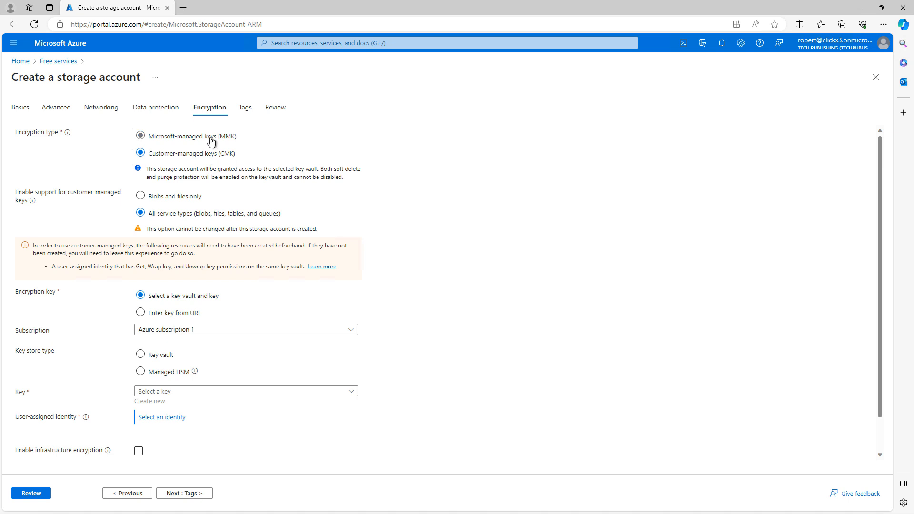
{"action": "left_click", "coordinate": [211, 141]}
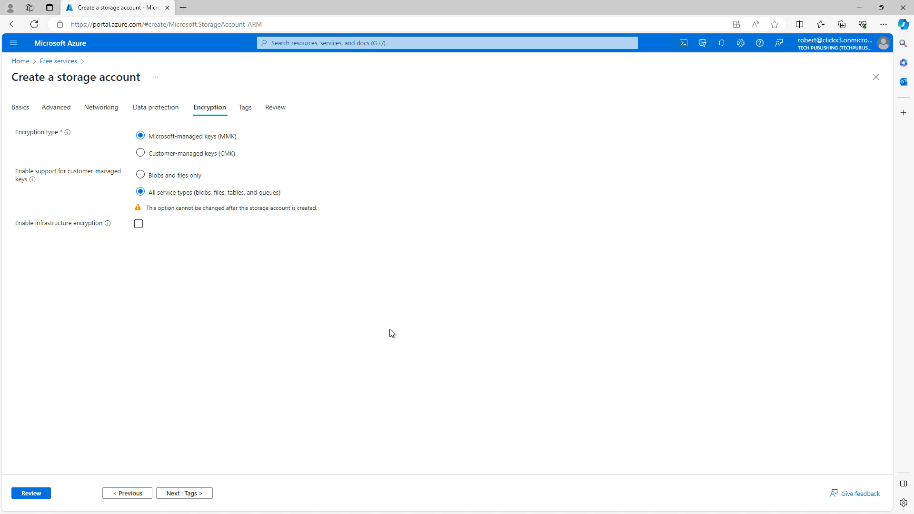
{"action": "left_click", "coordinate": [196, 494]}
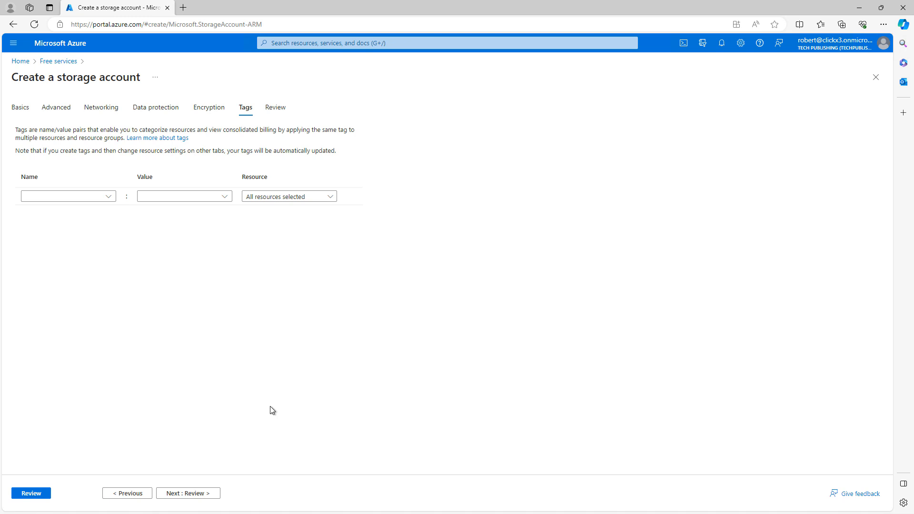
{"action": "left_click", "coordinate": [198, 494]}
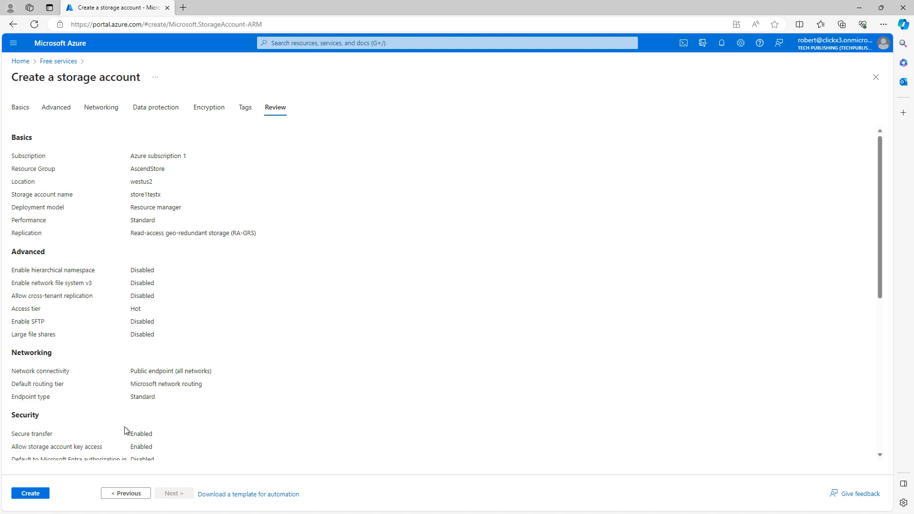
Look over the configuration summary, create the storage account, and open the deployed resource.
{"action": "scroll", "coordinate": [124, 430], "scroll_direction": "down", "scroll_amount": 4}
{"action": "scroll", "coordinate": [124, 431], "scroll_direction": "up", "scroll_amount": 4}
{"action": "left_click", "coordinate": [27, 495]}
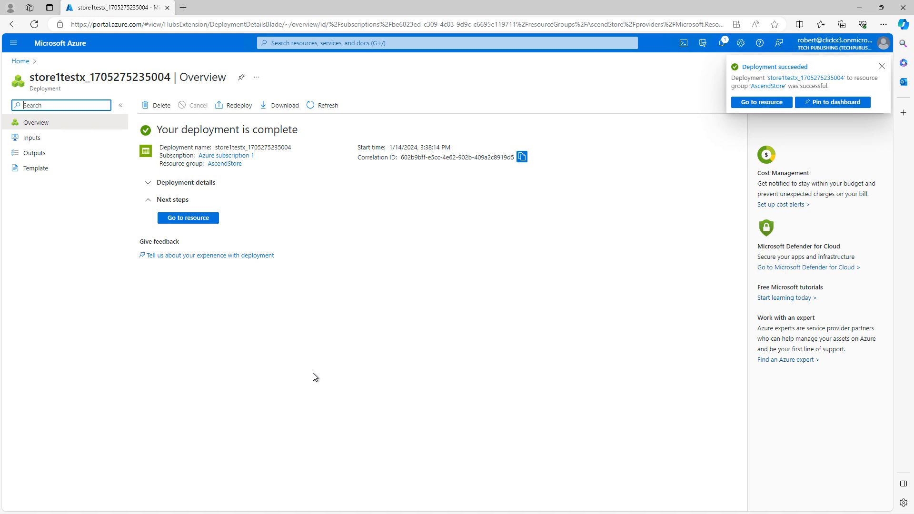
{"action": "left_click", "coordinate": [191, 220]}
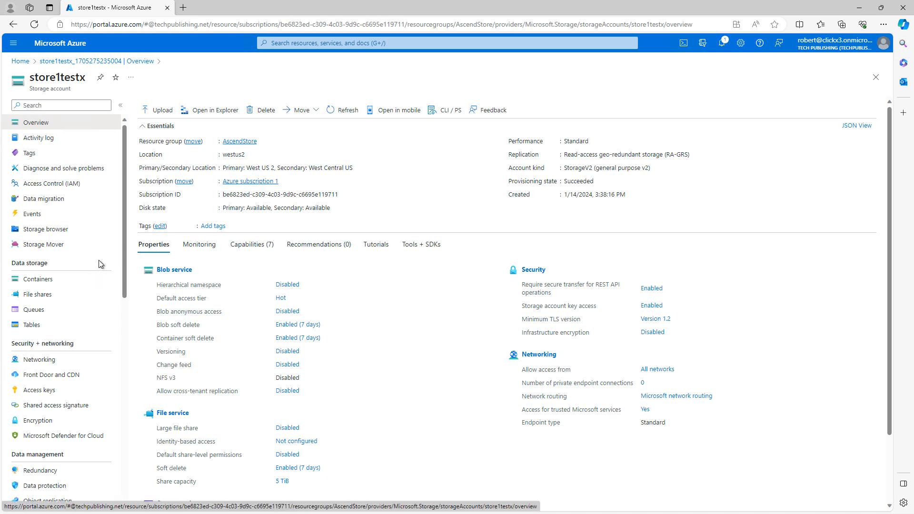
Check a user's access to the store1testx storage account in Access Control (IAM), finding the user with the search term "al".
{"action": "left_click", "coordinate": [82, 185]}
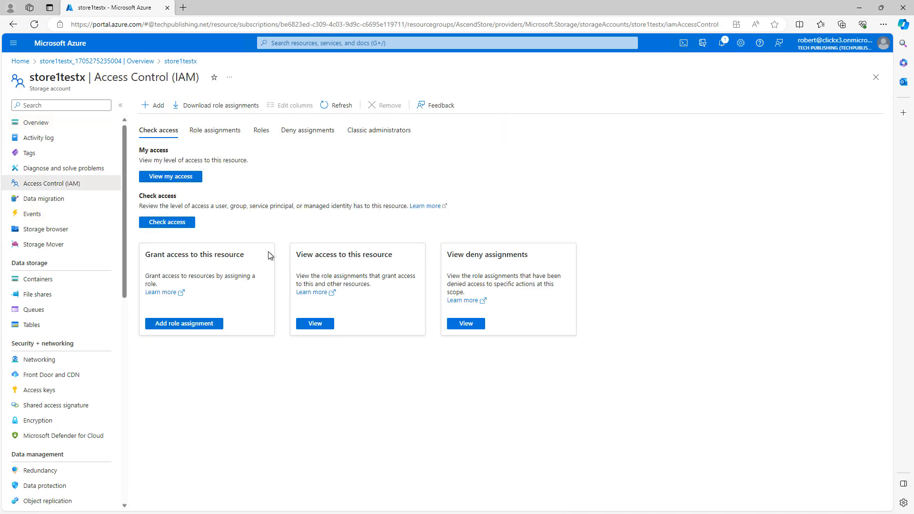
{"action": "left_click", "coordinate": [170, 223]}
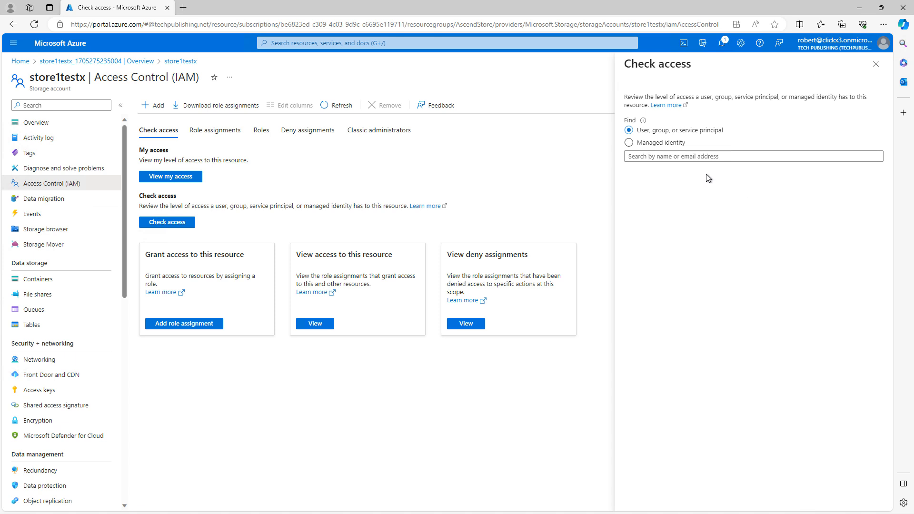
{"action": "left_click", "coordinate": [696, 156]}
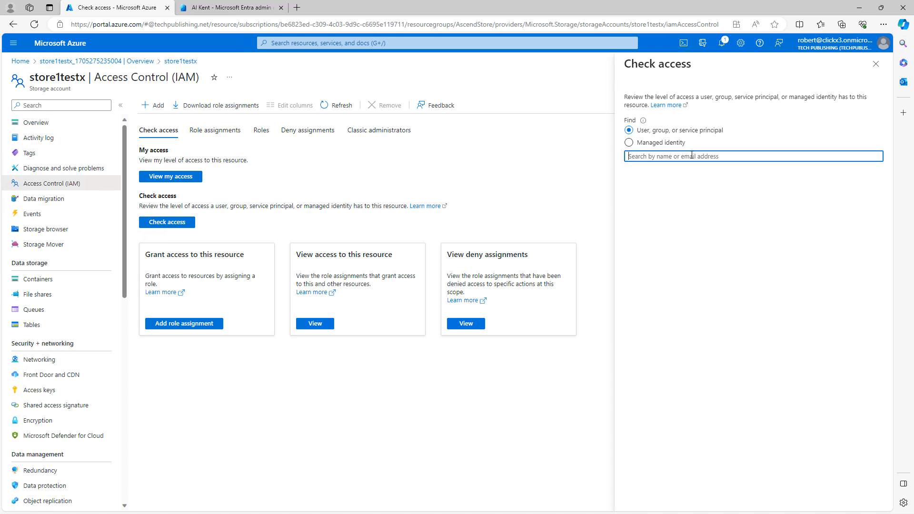
{"action": "type", "text": "al"}
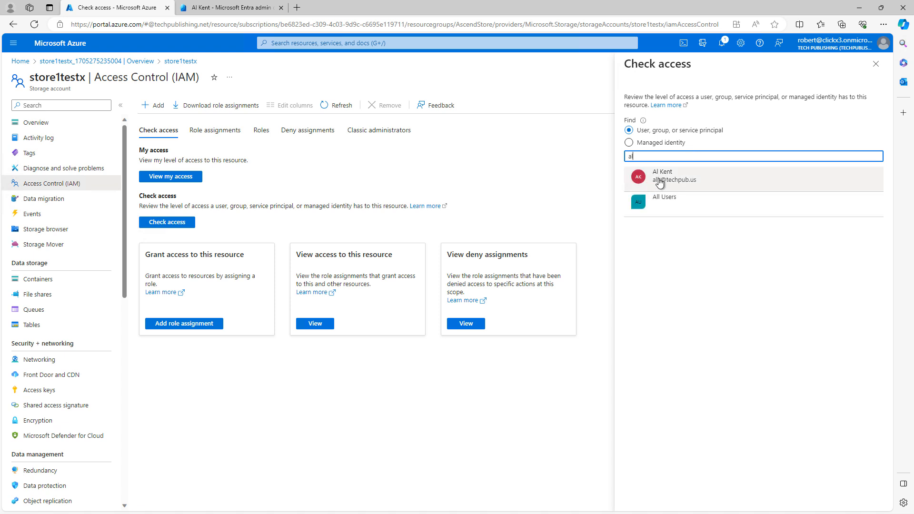
{"action": "key", "text": "Return"}
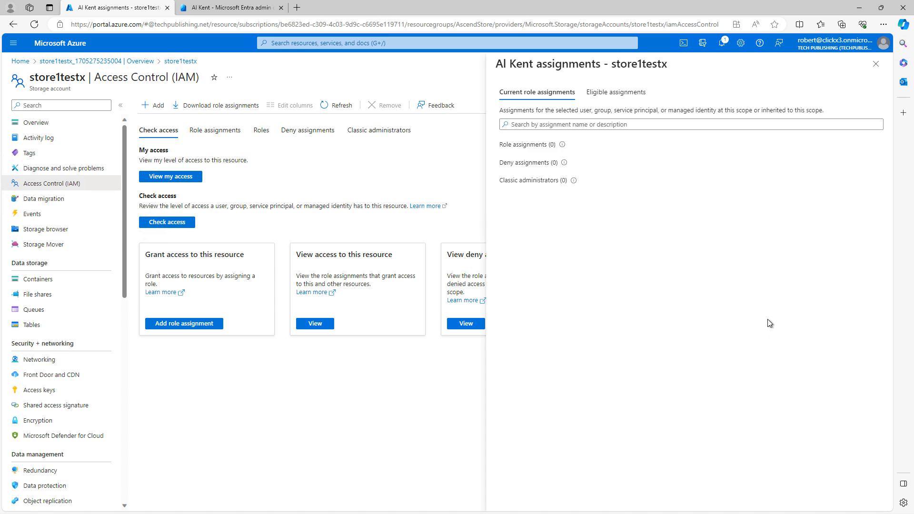
Look over the user's eligible and current role assignments on store1testx, and close the assignments view.
{"action": "left_click", "coordinate": [618, 101]}
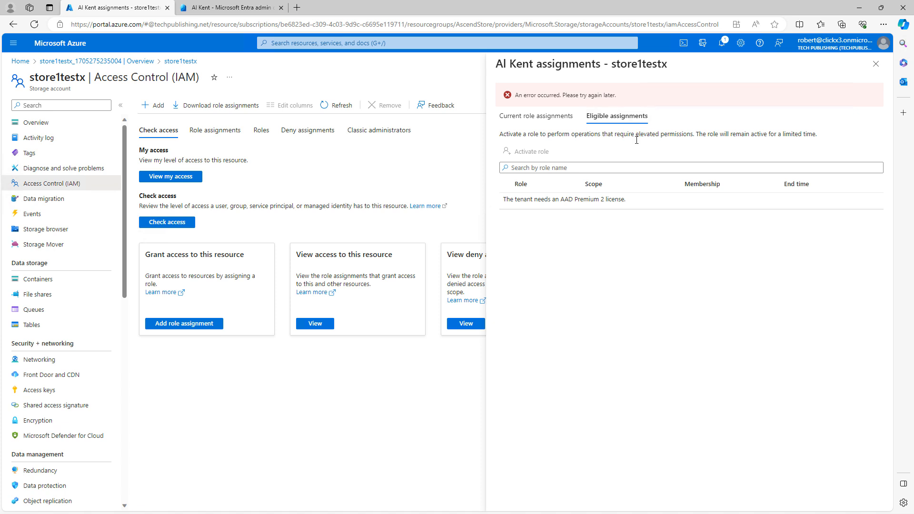
{"action": "left_click", "coordinate": [541, 118]}
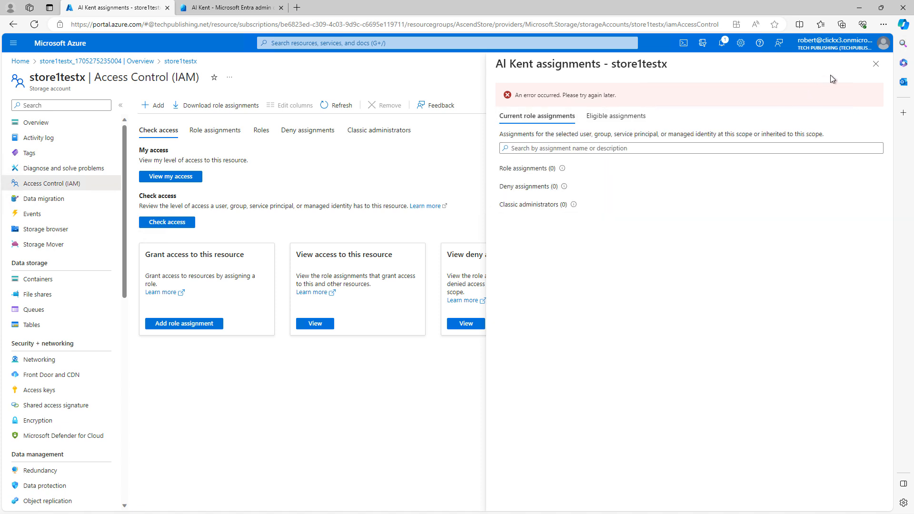
{"action": "left_click", "coordinate": [876, 64]}
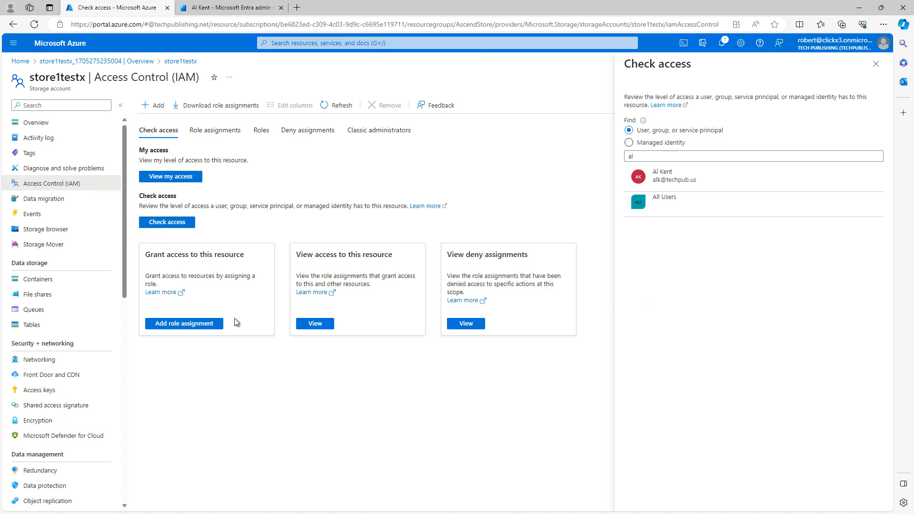
Start a role assignment for store1testx with the Storage File Data Privileged Contributor role and proceed to its members.
{"action": "left_click", "coordinate": [202, 325]}
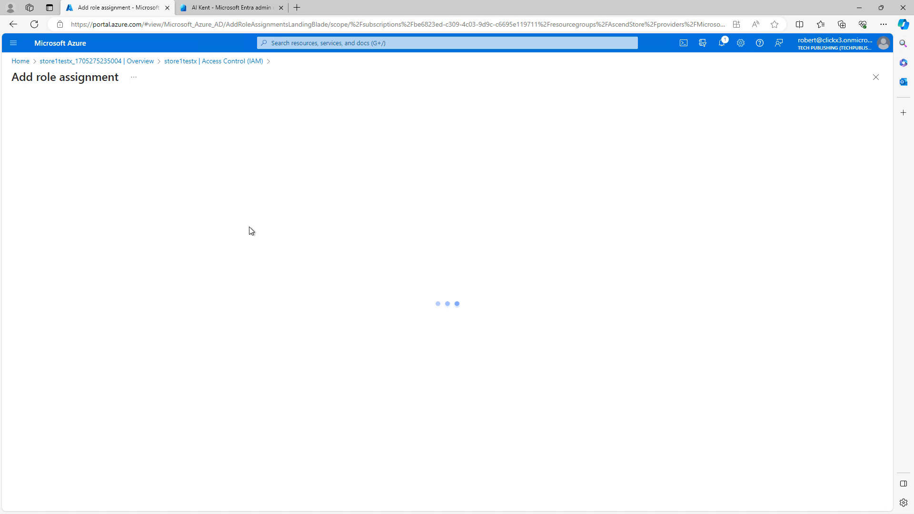
{"action": "scroll", "coordinate": [251, 226], "scroll_direction": "down", "scroll_amount": 20}
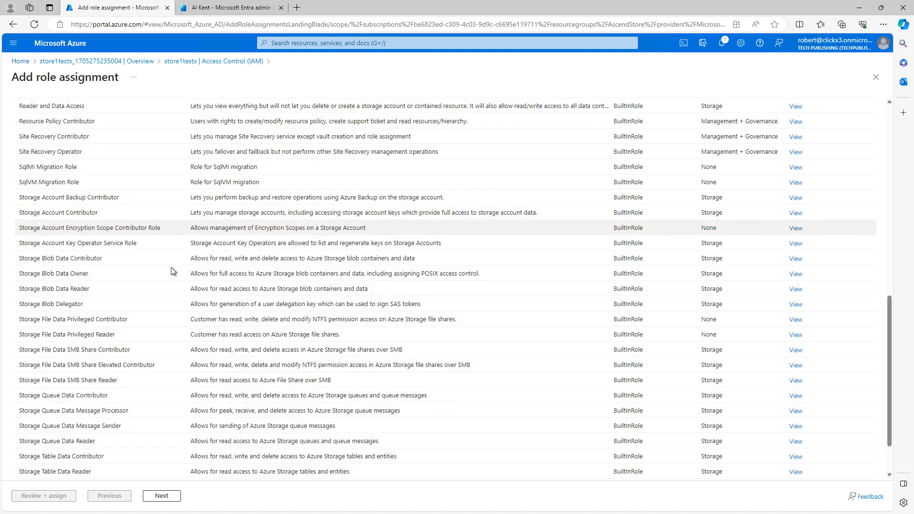
{"action": "left_click", "coordinate": [112, 318]}
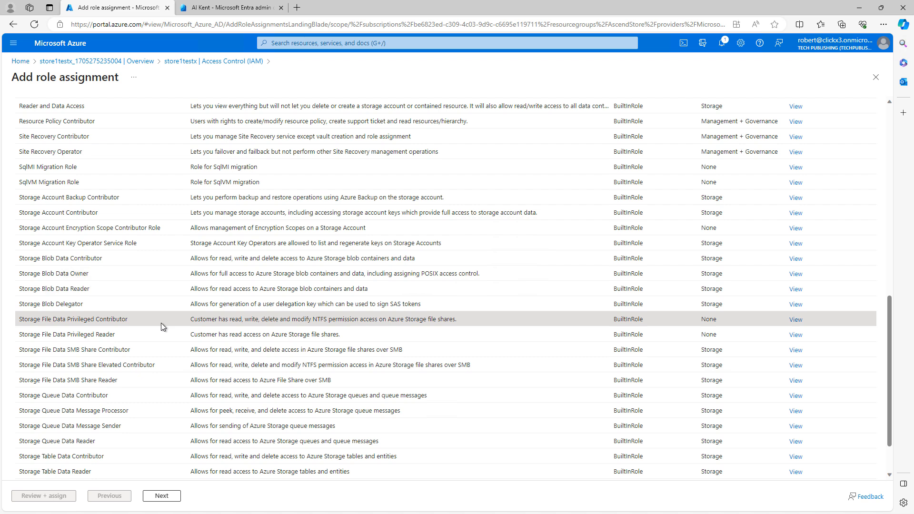
{"action": "left_click", "coordinate": [165, 496]}
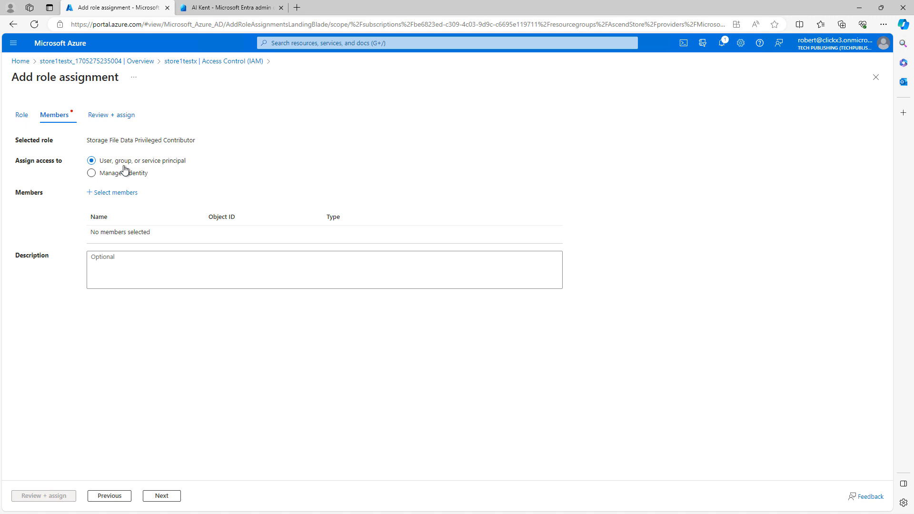
Add the user whose access was checked as the role's member and complete the role assignment.
{"action": "left_click", "coordinate": [119, 197]}
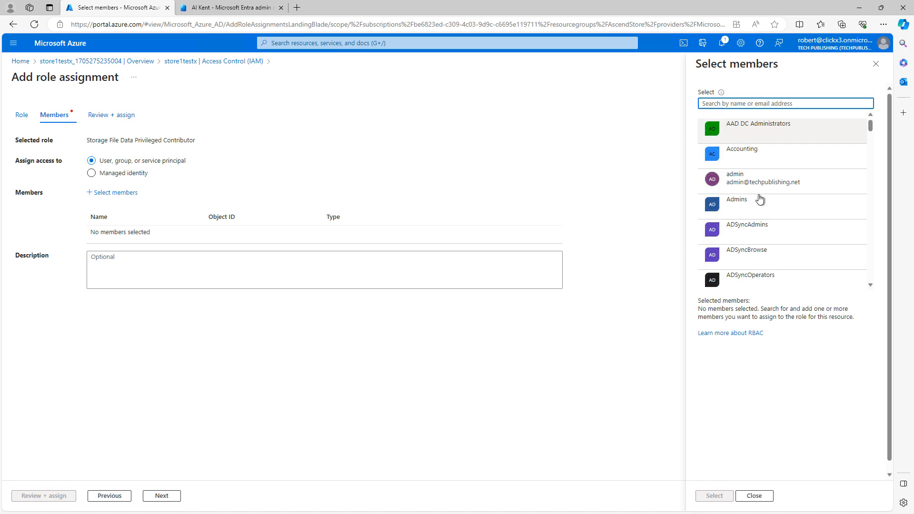
{"action": "scroll", "coordinate": [778, 241], "scroll_direction": "down", "scroll_amount": 3}
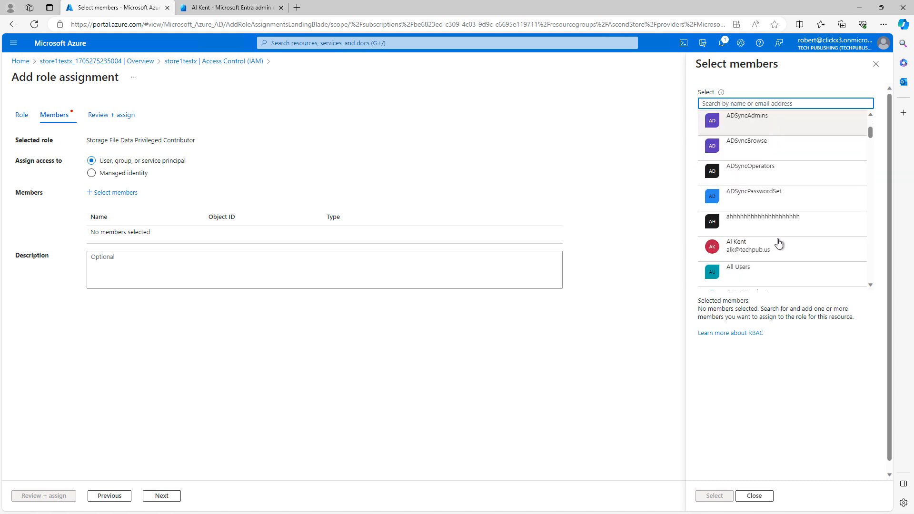
{"action": "left_click", "coordinate": [759, 250]}
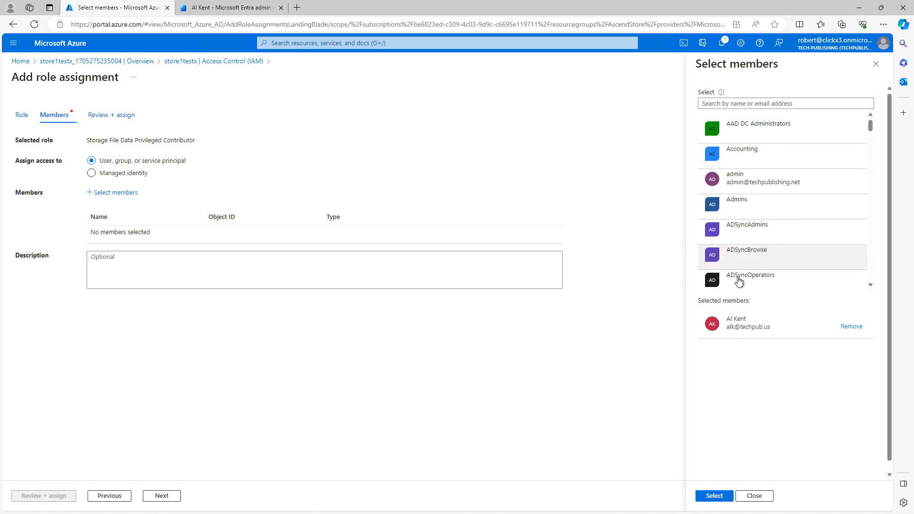
{"action": "left_click", "coordinate": [711, 495]}
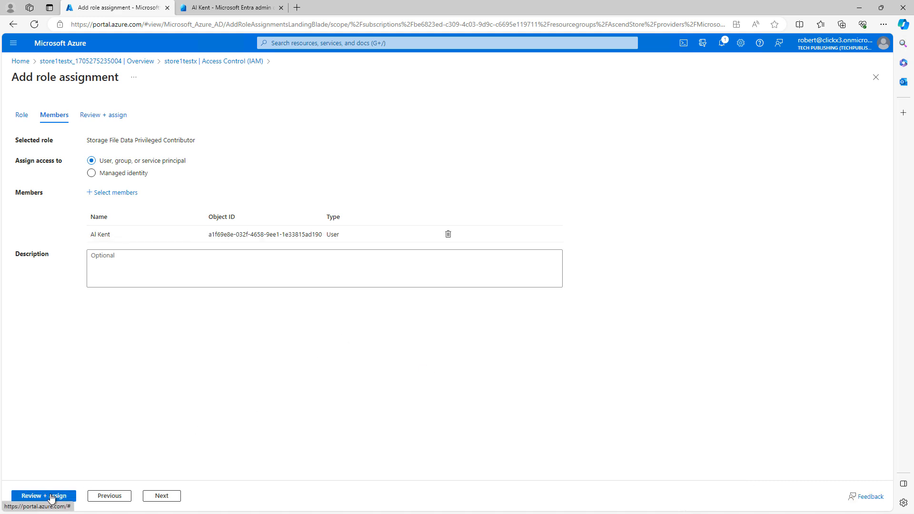
{"action": "left_click", "coordinate": [51, 496]}
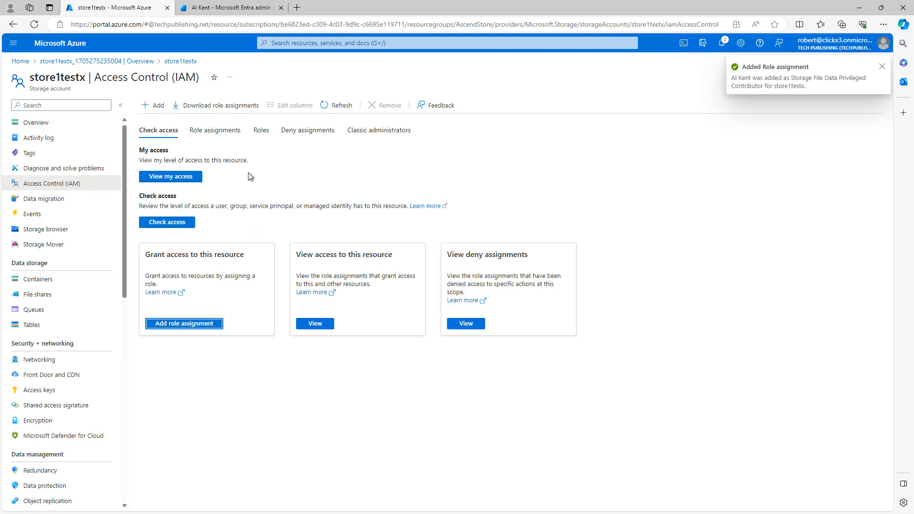
Recheck the user's access to store1testx, finding the user with the search term "al", and close the access check.
{"action": "left_click", "coordinate": [262, 131]}
{"action": "left_click", "coordinate": [167, 222]}
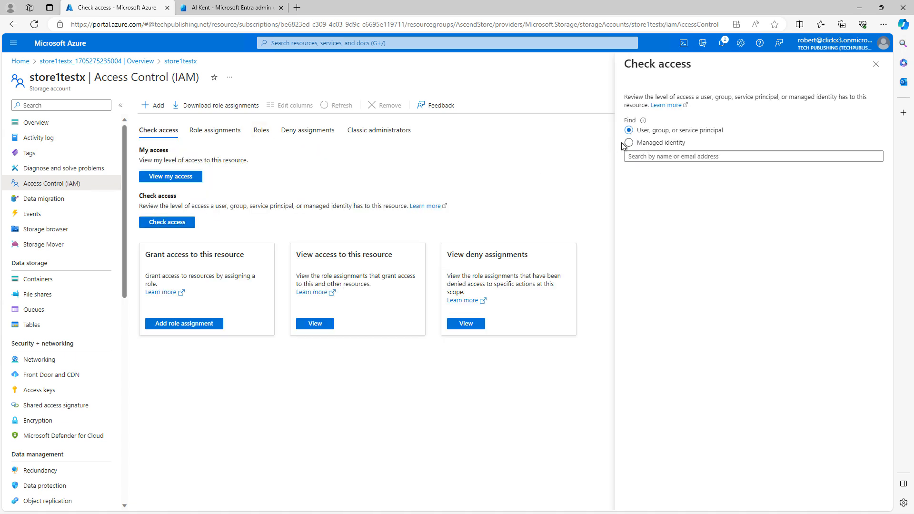
{"action": "left_click", "coordinate": [666, 157]}
{"action": "type", "text": "al"}
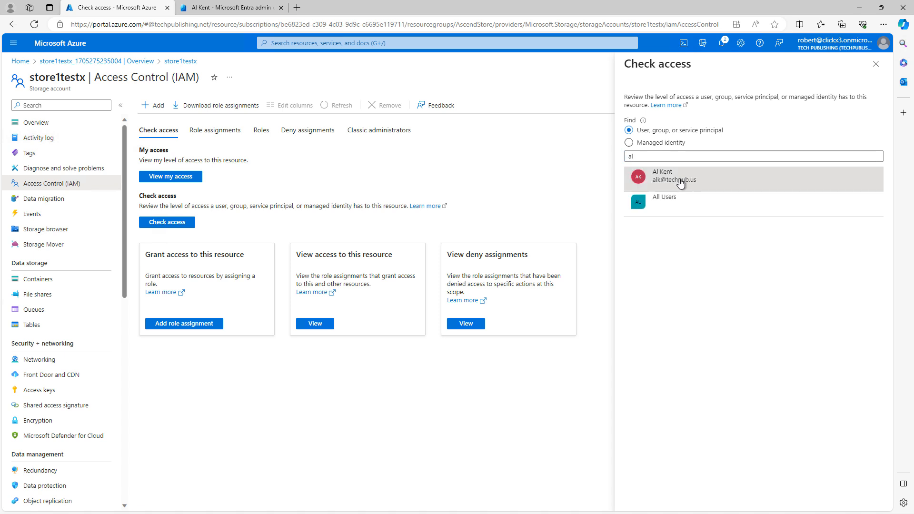
{"action": "left_click", "coordinate": [680, 181]}
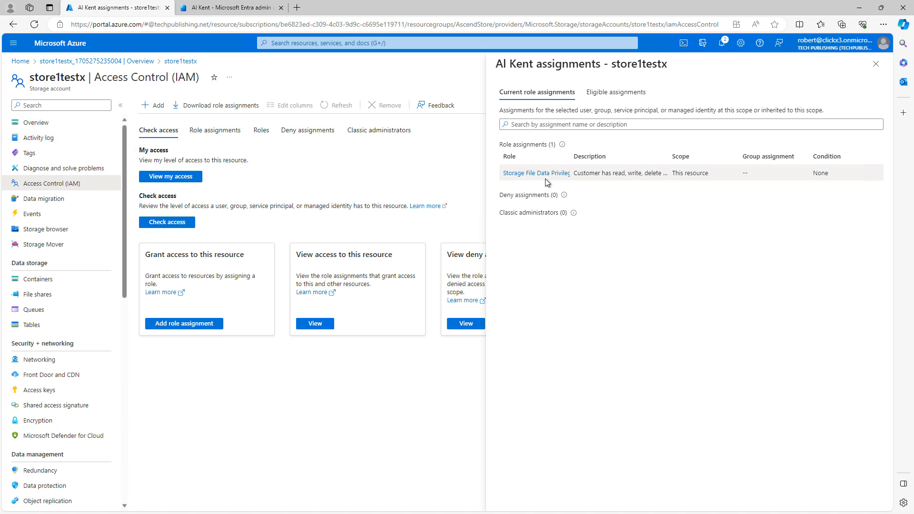
{"action": "left_click", "coordinate": [876, 66]}
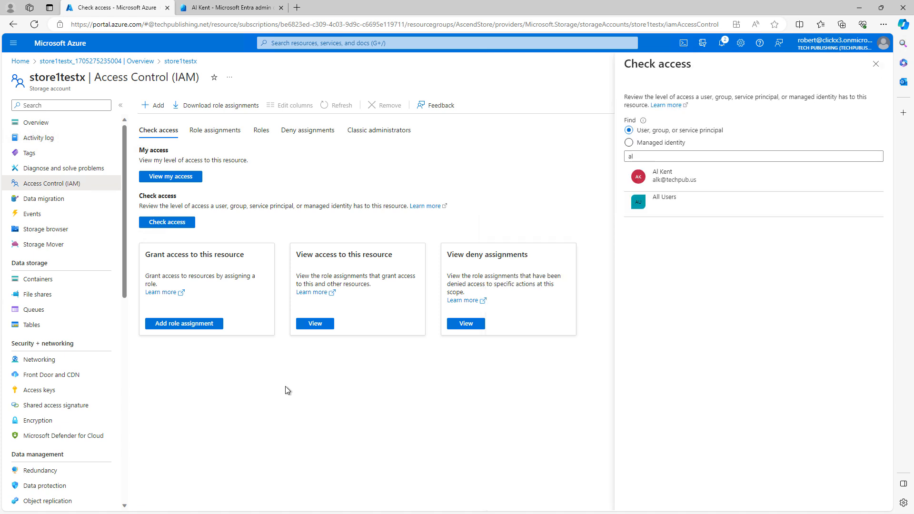
{"action": "left_click", "coordinate": [876, 64]}
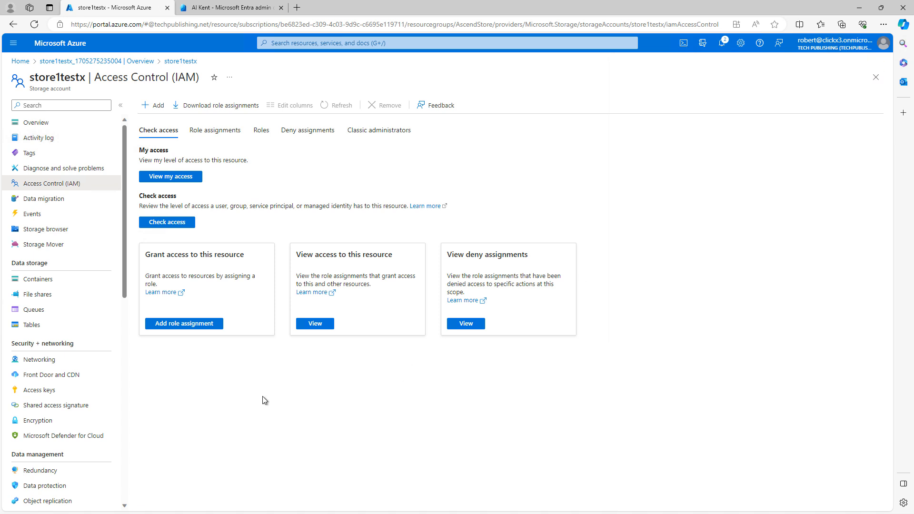
Download the Windows version of Azure Storage Explorer, starting from the storage account's storage browser.
{"action": "left_click", "coordinate": [45, 229]}
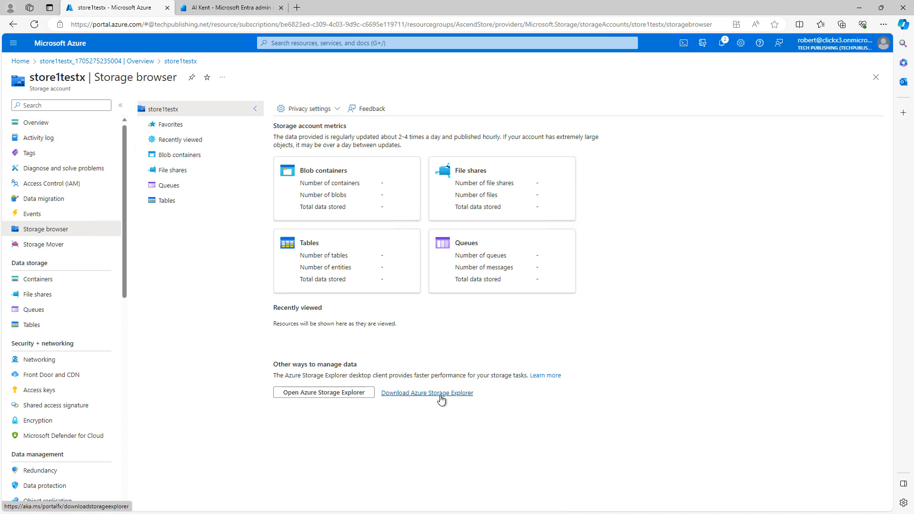
{"action": "left_click", "coordinate": [443, 393]}
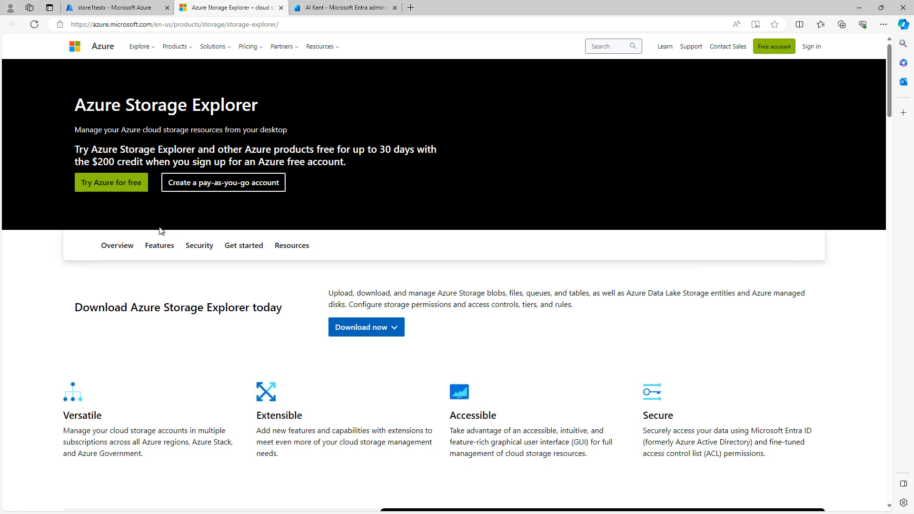
{"action": "left_click", "coordinate": [363, 327]}
{"action": "left_click", "coordinate": [360, 351]}
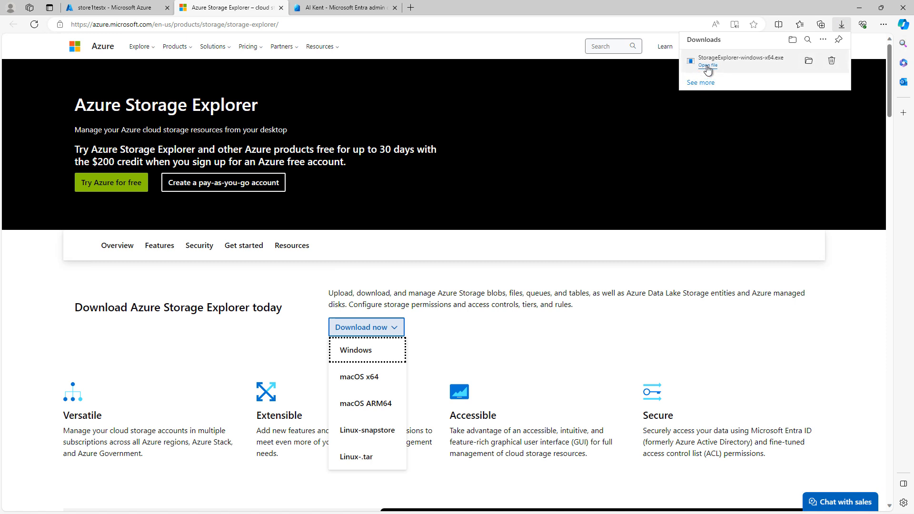
Run the downloaded StorageExplorer-windows-x64.exe, choose to install it for all users, and accept the license agreement.
{"action": "left_click", "coordinate": [708, 66]}
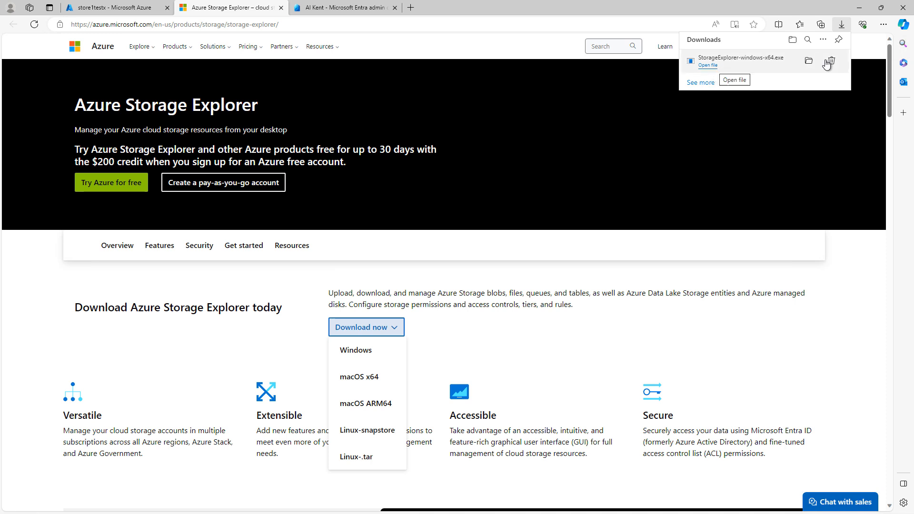
{"action": "left_click", "coordinate": [859, 8]}
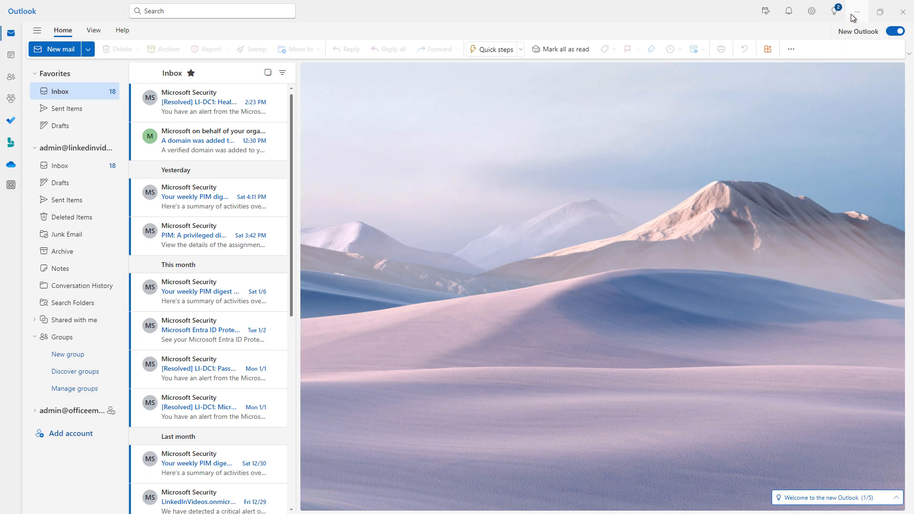
{"action": "left_click", "coordinate": [852, 14]}
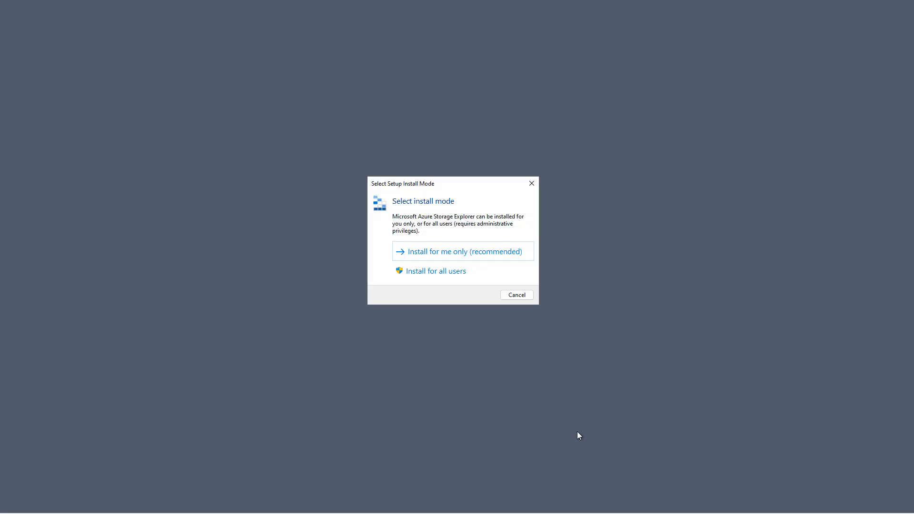
{"action": "left_click", "coordinate": [444, 271]}
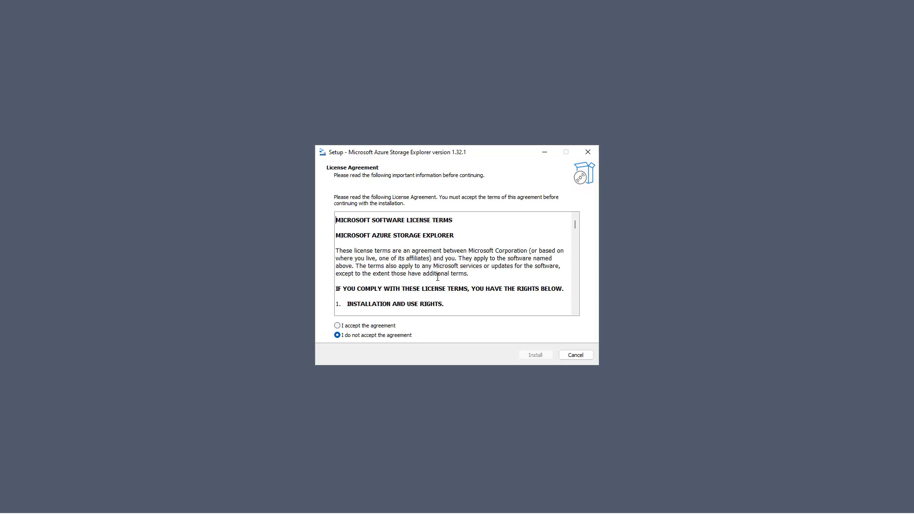
{"action": "left_click", "coordinate": [390, 327]}
{"action": "left_click", "coordinate": [525, 356]}
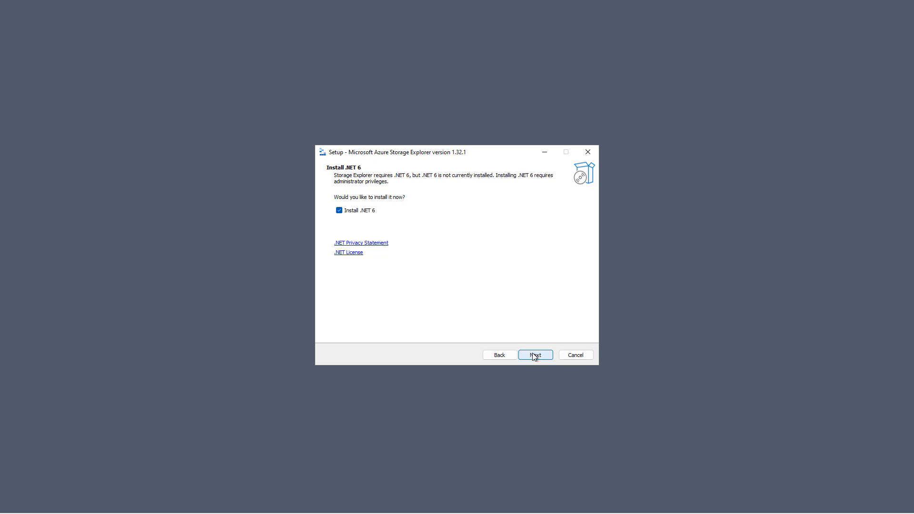
Install Storage Explorer with .NET 6 and the default destination and Start Menu folders, and launch it upon finishing.
{"action": "left_click", "coordinate": [535, 355]}
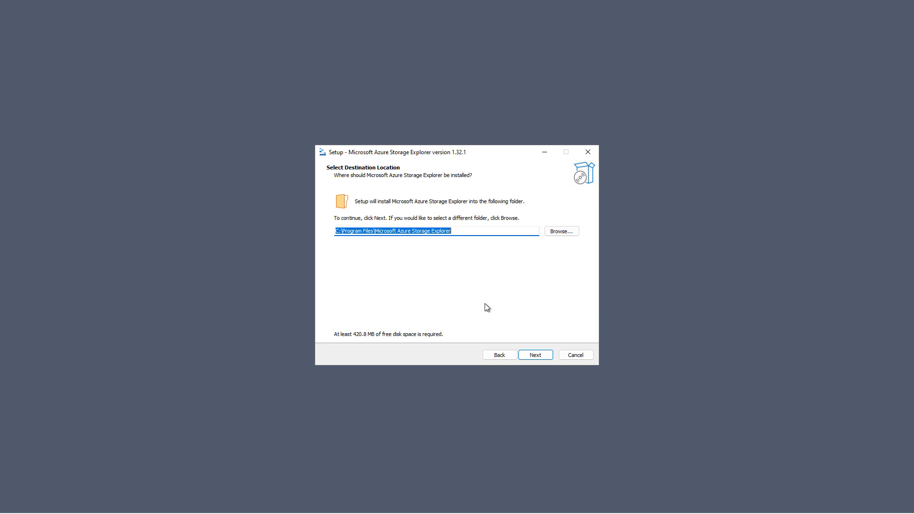
{"action": "left_click", "coordinate": [533, 355]}
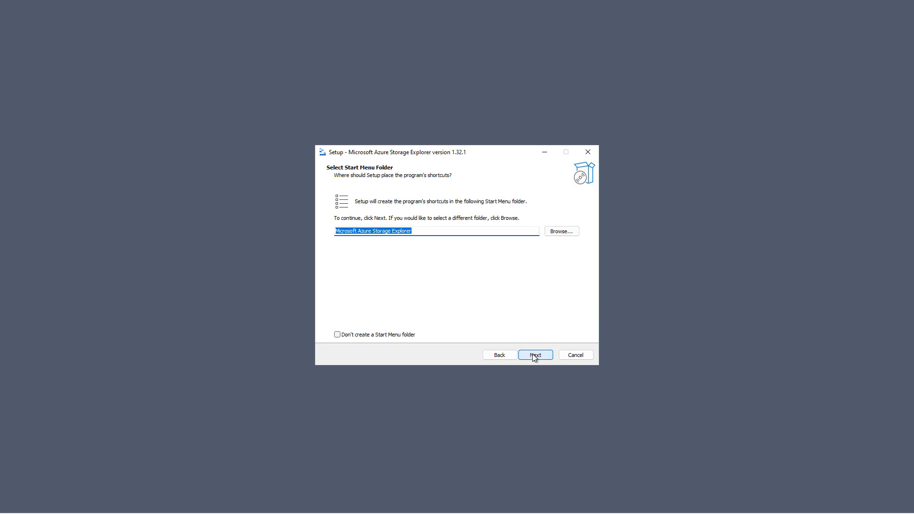
{"action": "left_click", "coordinate": [533, 356]}
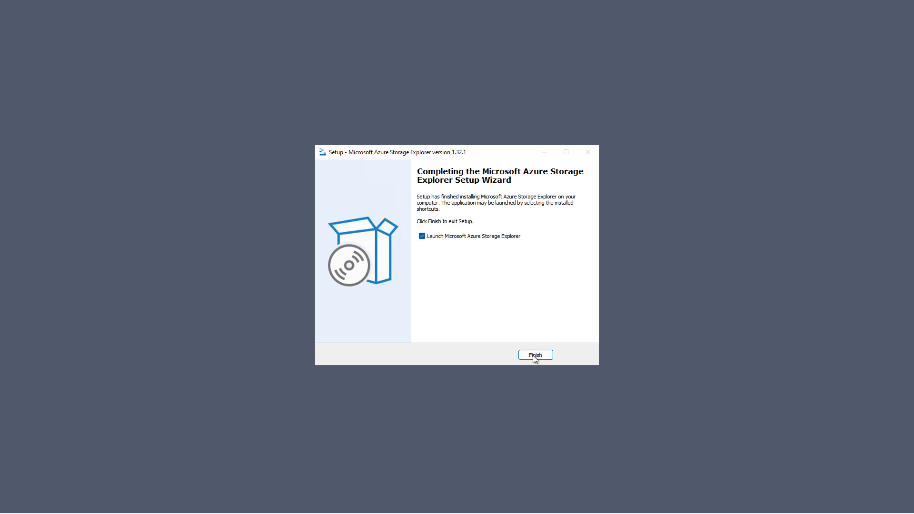
{"action": "left_click", "coordinate": [533, 355]}
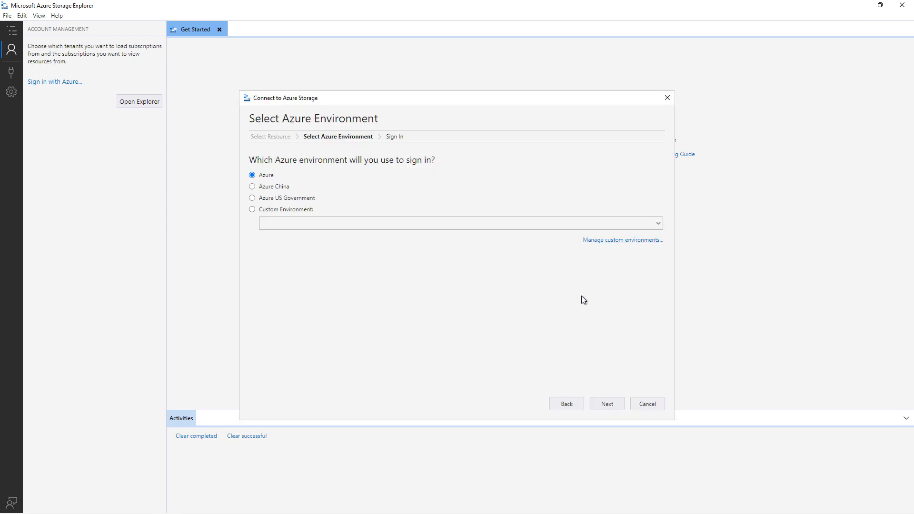
Sign in to Storage Explorer in the Azure environment using another account, entering the e-mail address of the newly assigned user.
{"action": "left_click", "coordinate": [606, 405]}
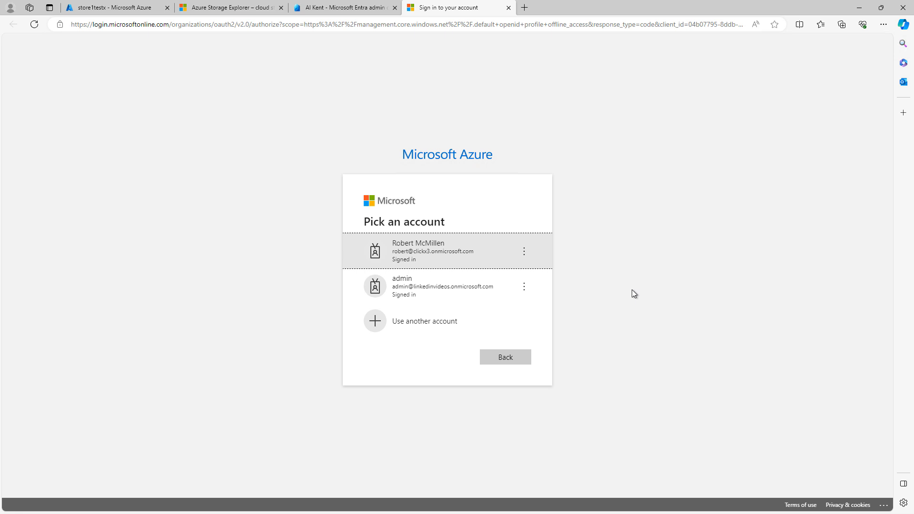
{"action": "left_click", "coordinate": [445, 327]}
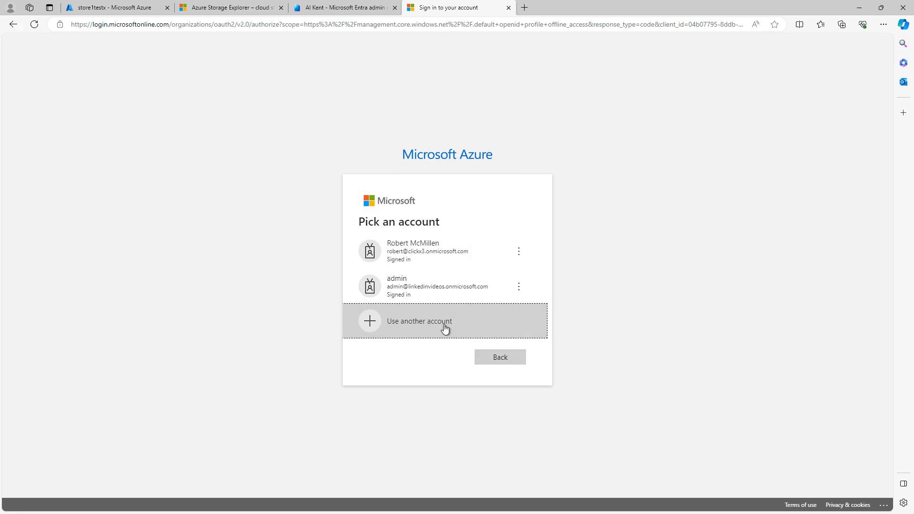
{"action": "left_click", "coordinate": [411, 264]}
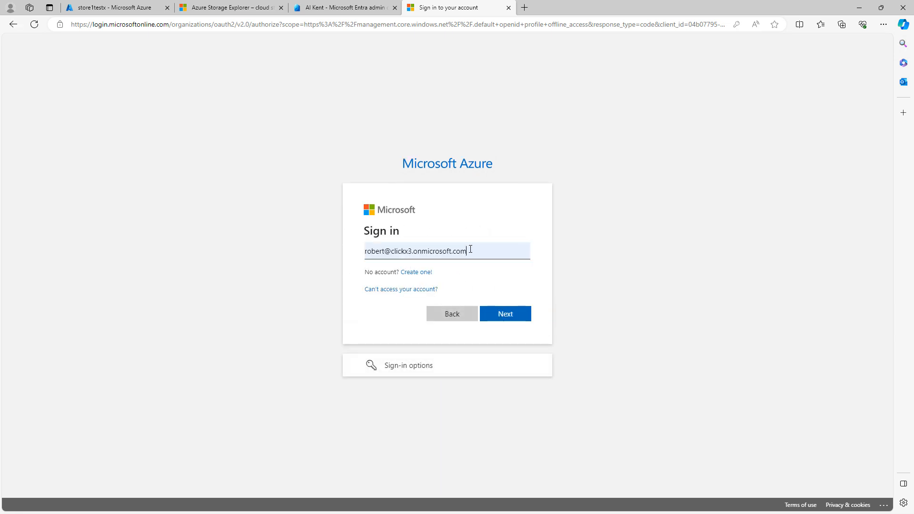
{"action": "left_click_drag", "start_coordinate": [467, 249], "coordinate": [260, 256]}
{"action": "key", "text": "ctrl+v"}
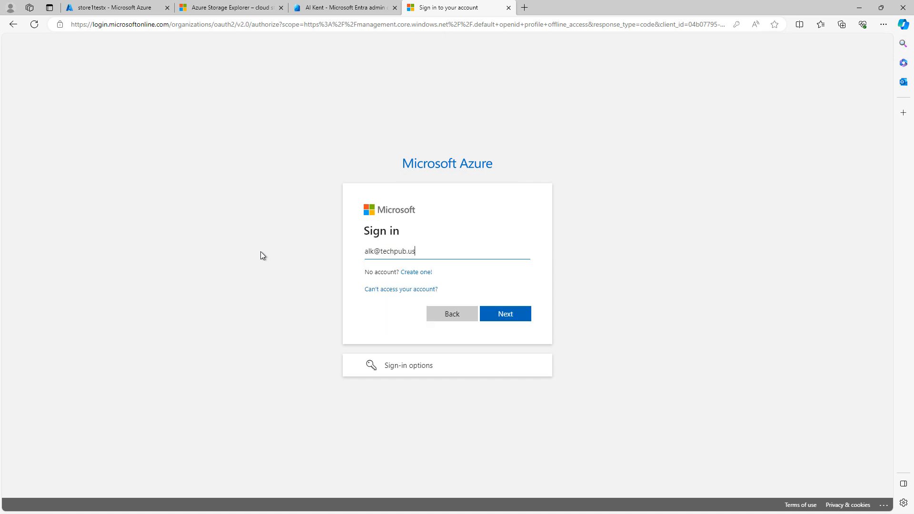
{"action": "key", "text": "Return"}
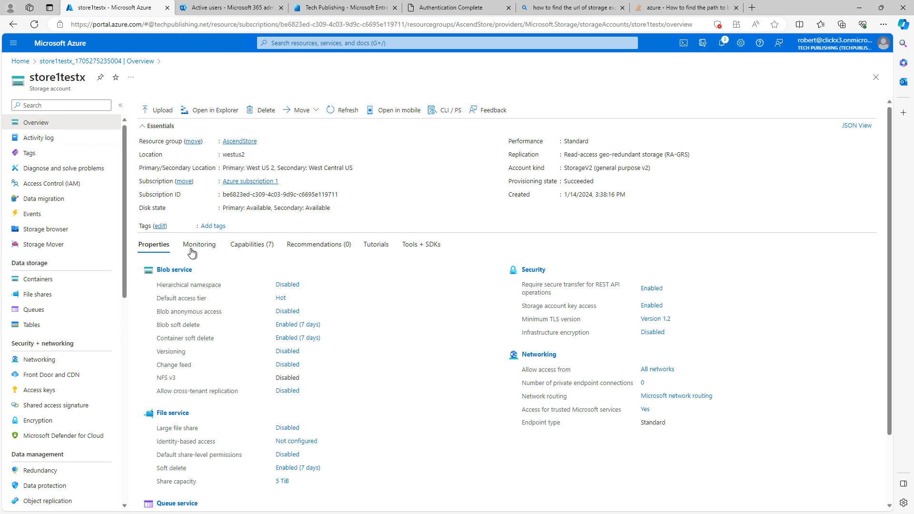
Create a blob container named mystore in the storage account's storage browser.
{"action": "left_click", "coordinate": [62, 229]}
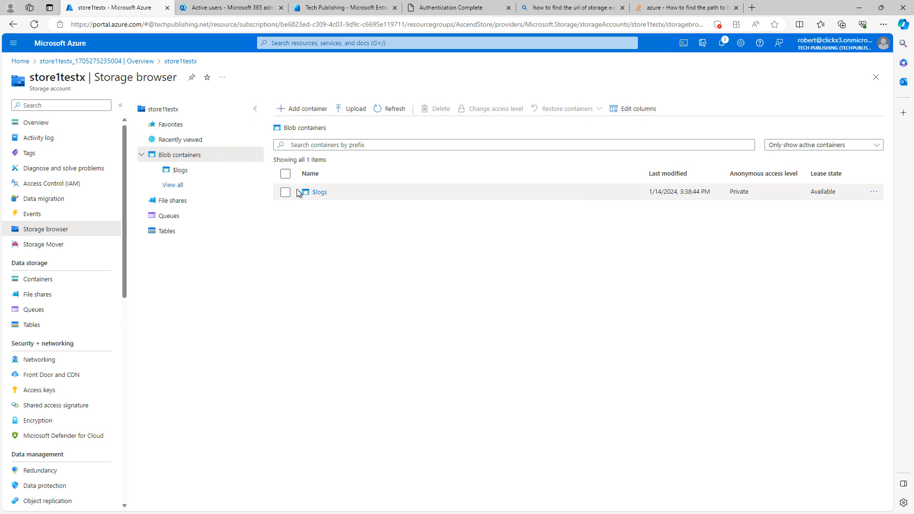
{"action": "left_click", "coordinate": [306, 110]}
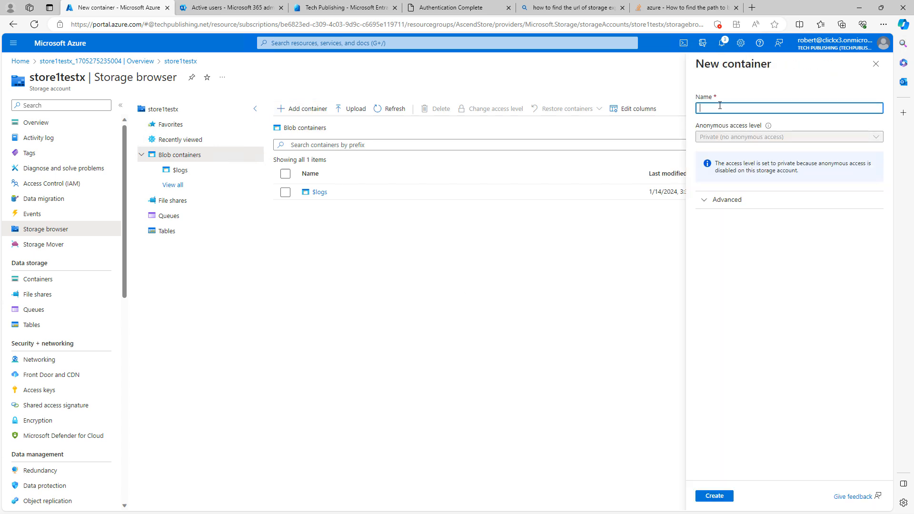
{"action": "type", "text": "mystore"}
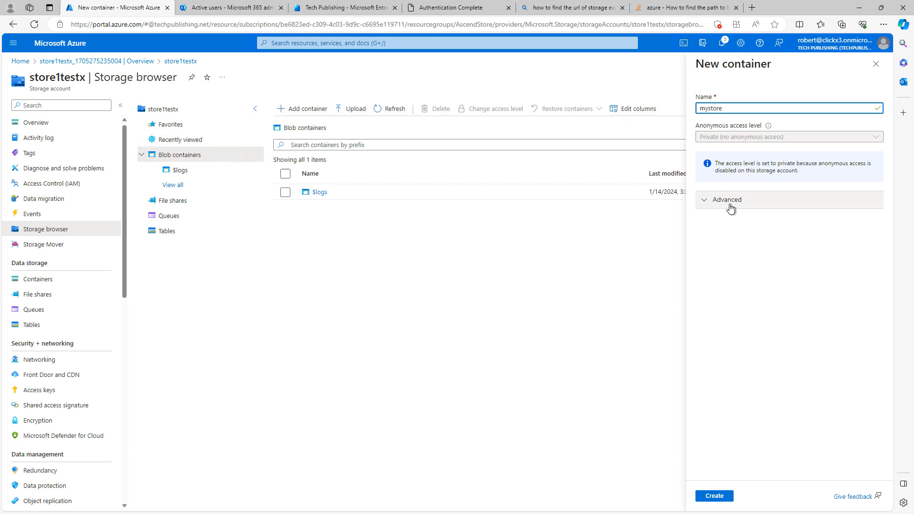
{"action": "left_click", "coordinate": [713, 496]}
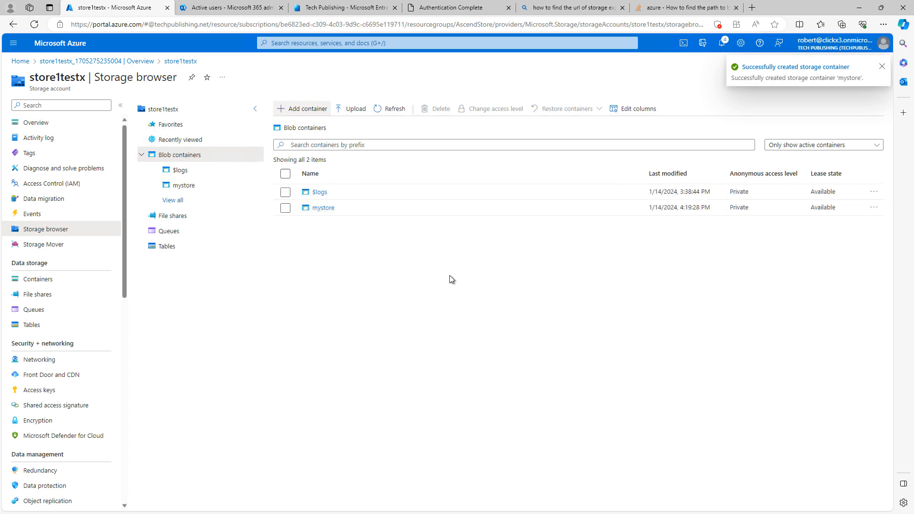
Upload New Text Document.txt from File Explorer's recent files into the mystore container.
{"action": "left_click", "coordinate": [328, 213]}
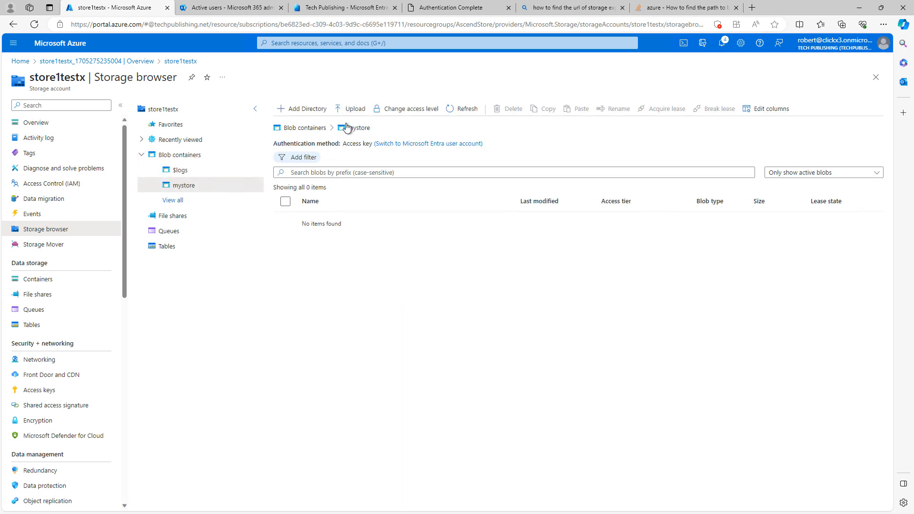
{"action": "left_click", "coordinate": [353, 109]}
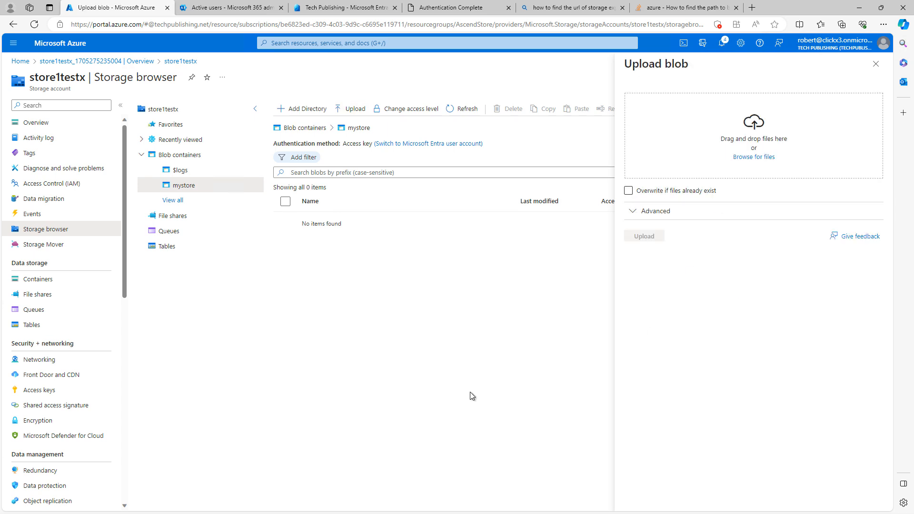
{"action": "mouse_move", "coordinate": [320, 508]}
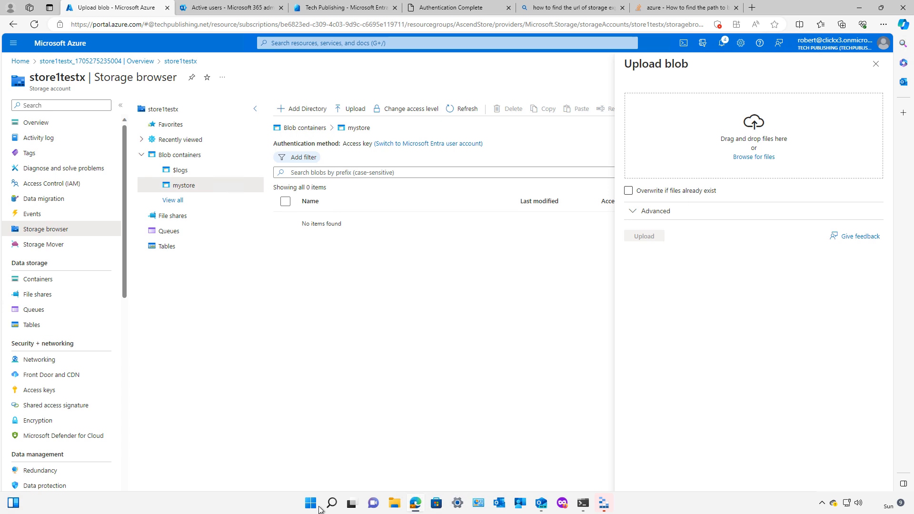
{"action": "left_click", "coordinate": [395, 502]}
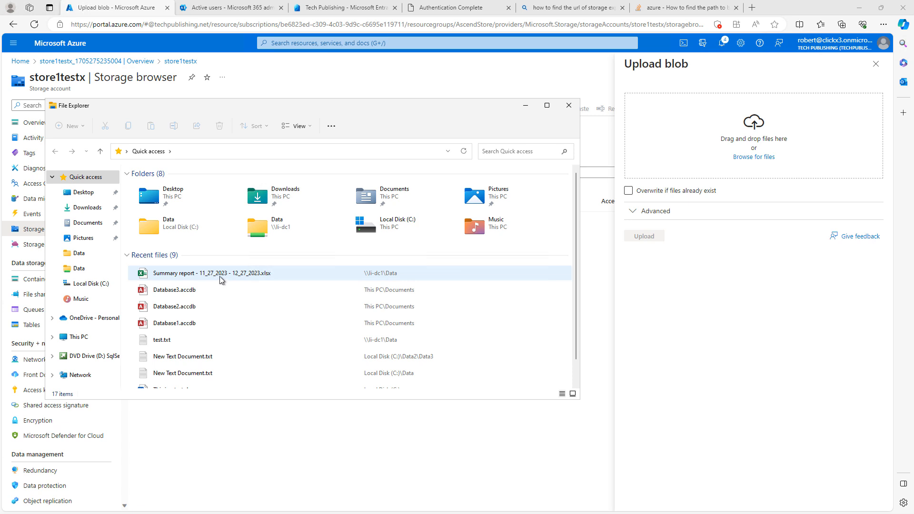
{"action": "left_click_drag", "start_coordinate": [183, 359], "coordinate": [708, 139]}
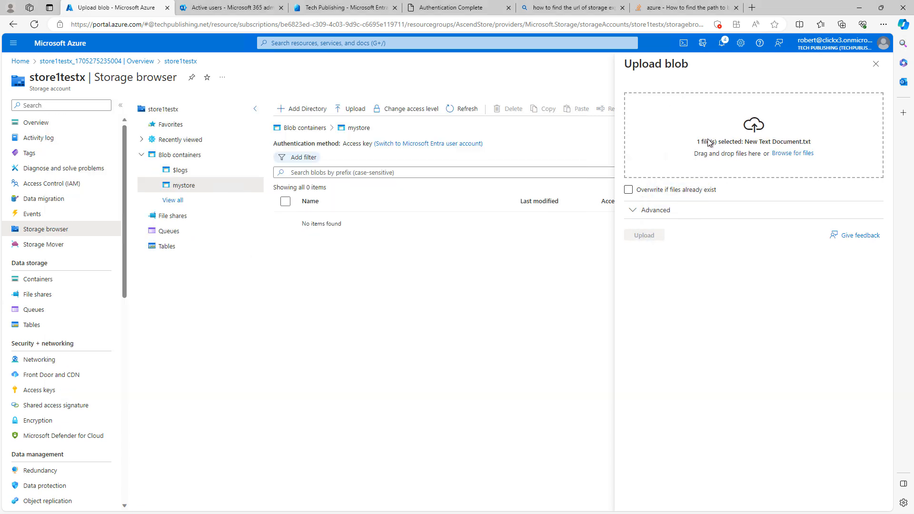
{"action": "left_click", "coordinate": [645, 235]}
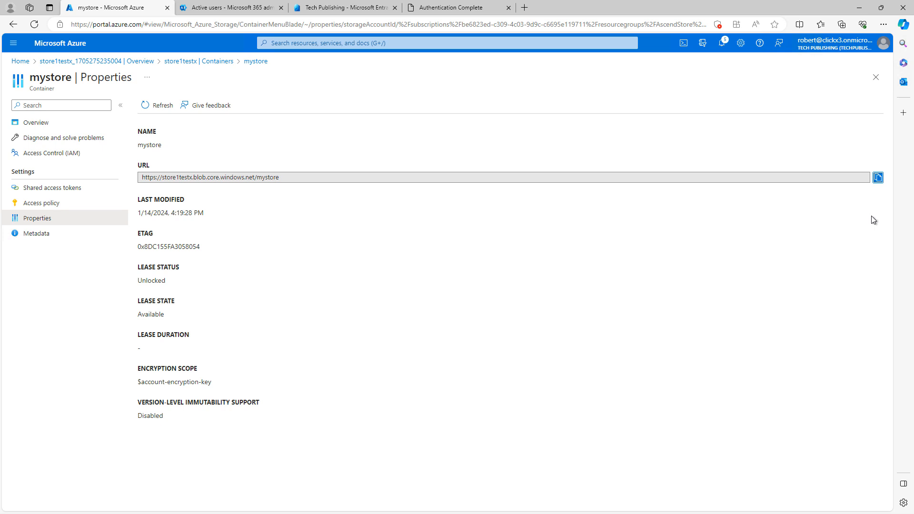
Copy the mystore container's URL, switch to Storage Explorer, and set up a blob container connection using OAuth with the signed-in account and Tech Publishing tenant.
{"action": "left_click", "coordinate": [878, 178]}
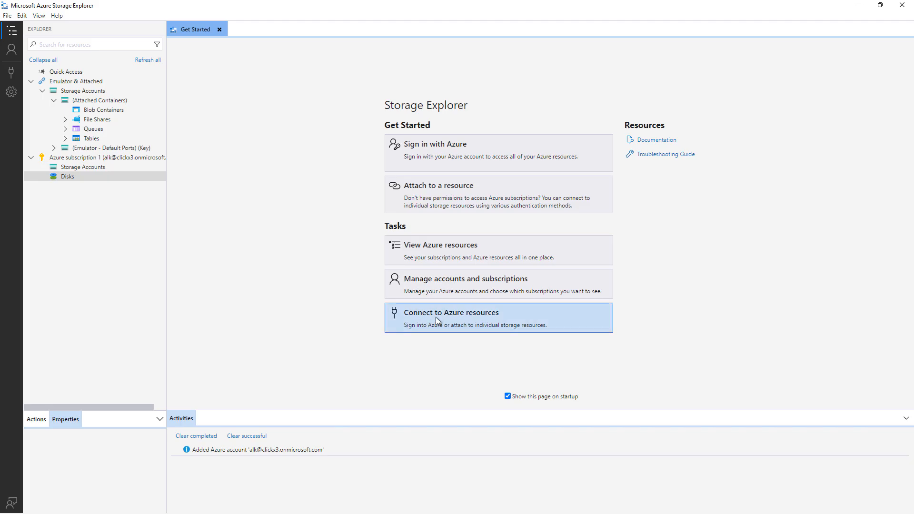
{"action": "left_click", "coordinate": [437, 318]}
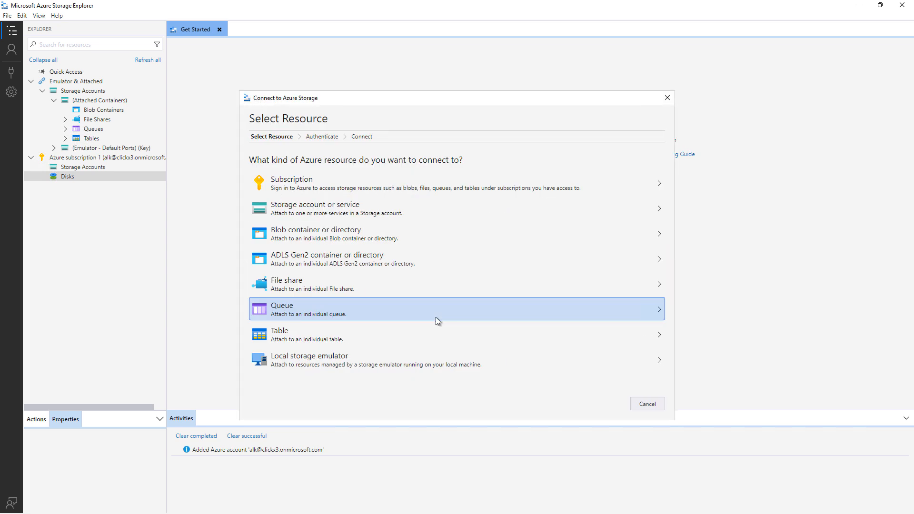
{"action": "left_click", "coordinate": [372, 237]}
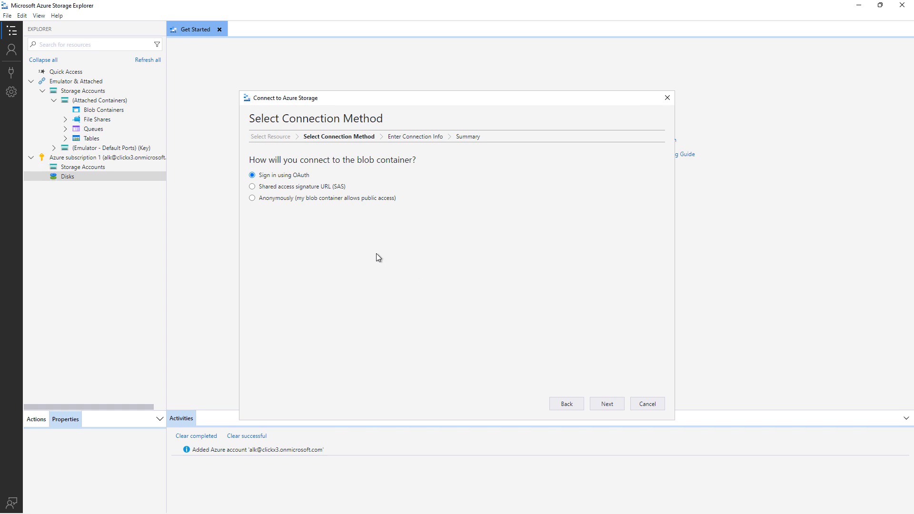
{"action": "left_click", "coordinate": [607, 404]}
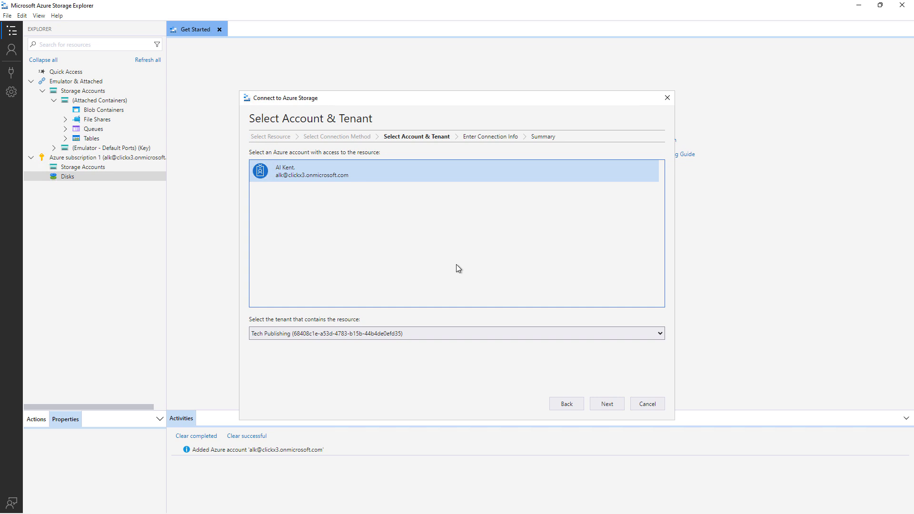
{"action": "left_click", "coordinate": [605, 402]}
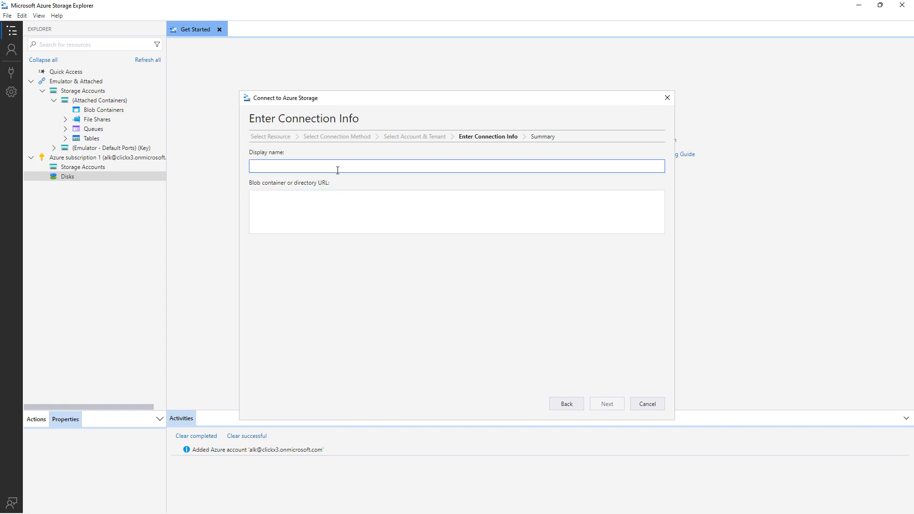
{"action": "type", "text": "My Store"}
{"action": "left_click", "coordinate": [345, 216]}
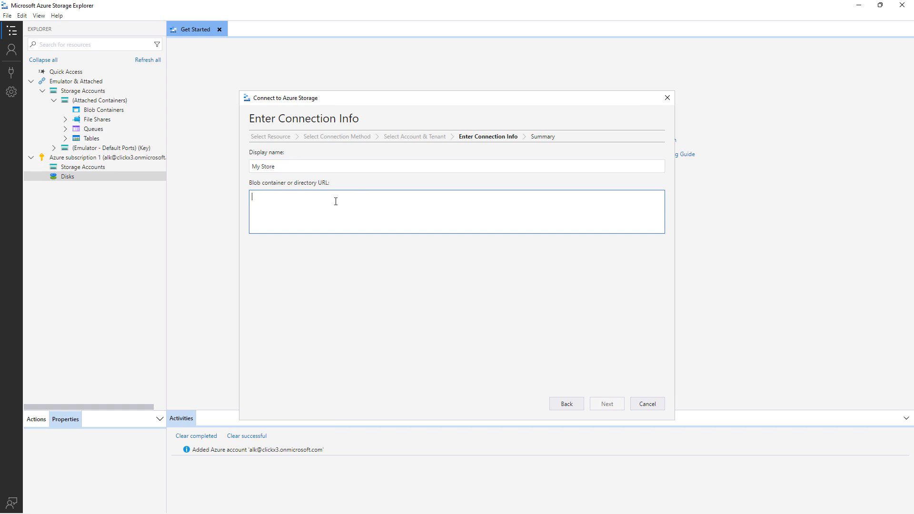
{"action": "type", "text": "https://store1testx.blob.core.windows.net/mystore"}
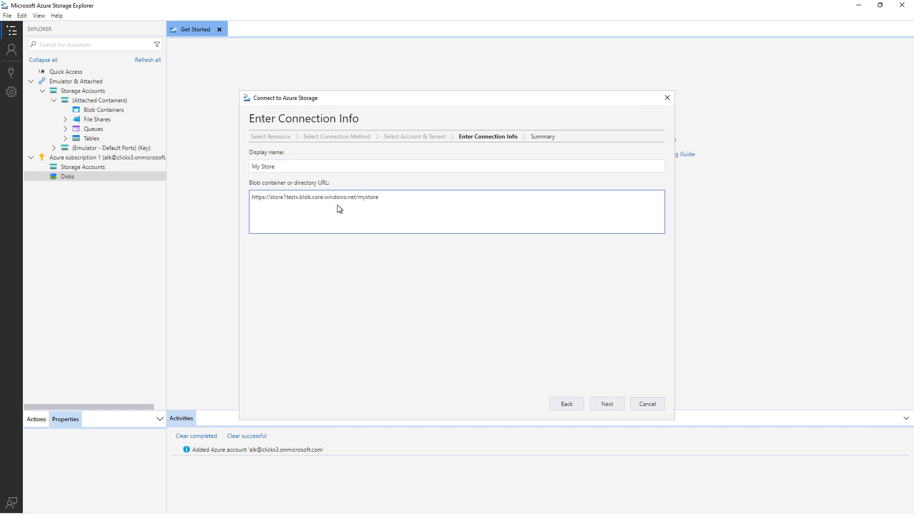
{"action": "left_click", "coordinate": [606, 403]}
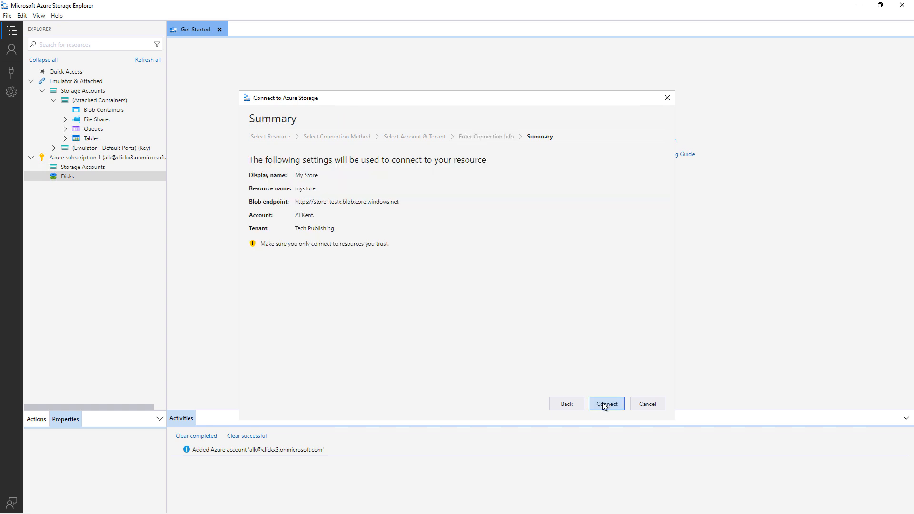
{"action": "left_click", "coordinate": [603, 404]}
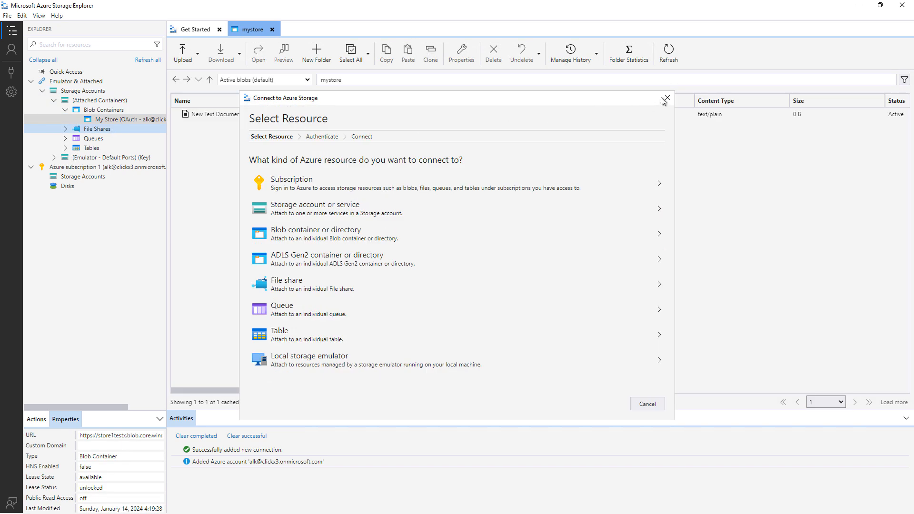
{"action": "left_click", "coordinate": [667, 98]}
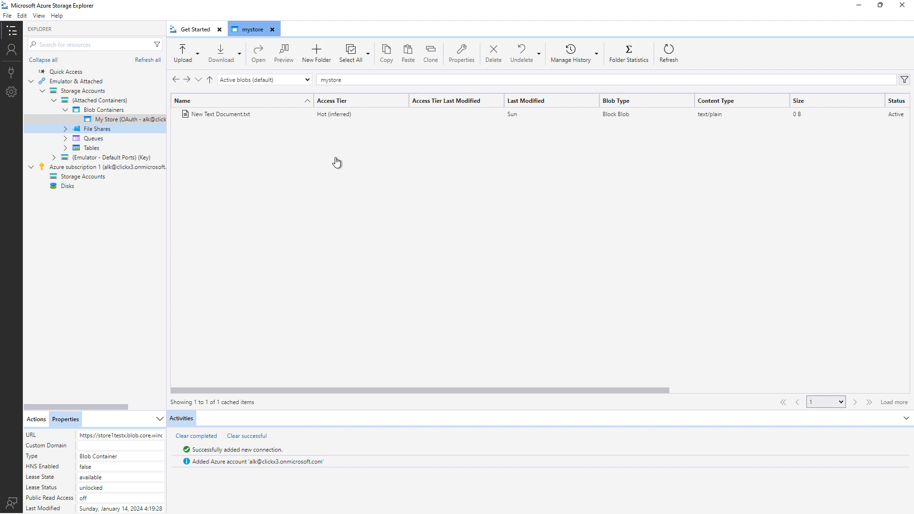
Download New Text Document.txt from the mystore container to the Downloads folder and close the copy opened in Notepad.
{"action": "left_click", "coordinate": [217, 114]}
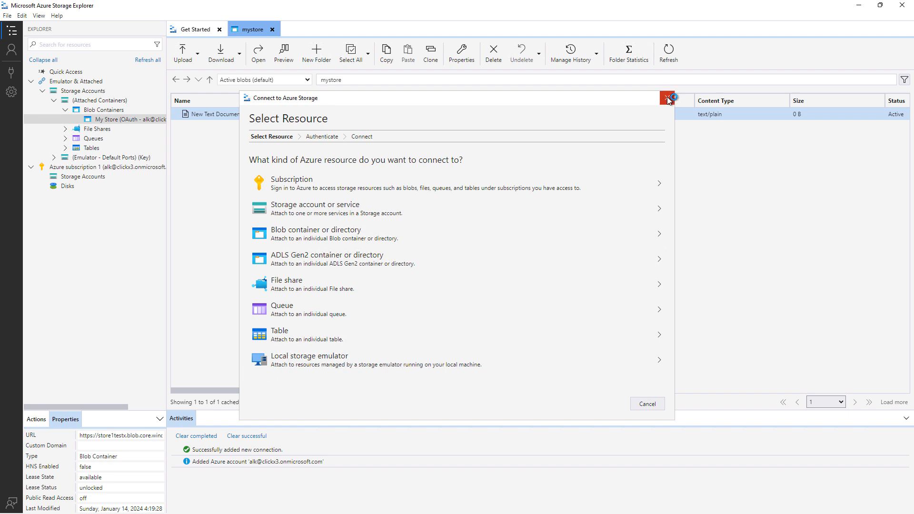
{"action": "left_click", "coordinate": [667, 98]}
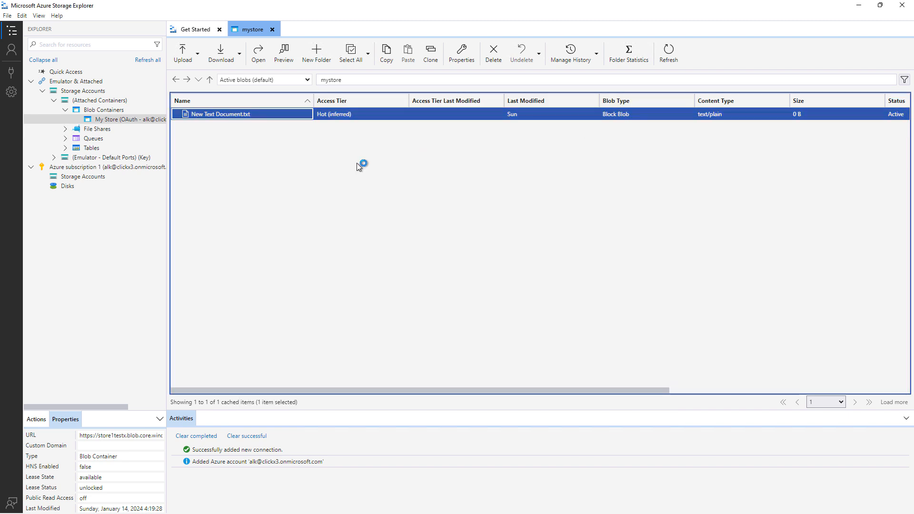
{"action": "left_click", "coordinate": [220, 58]}
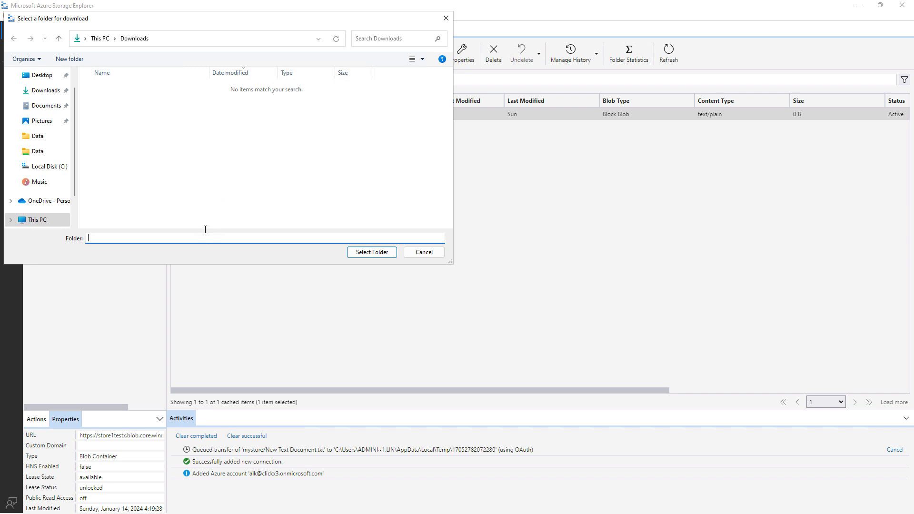
{"action": "left_click", "coordinate": [382, 246]}
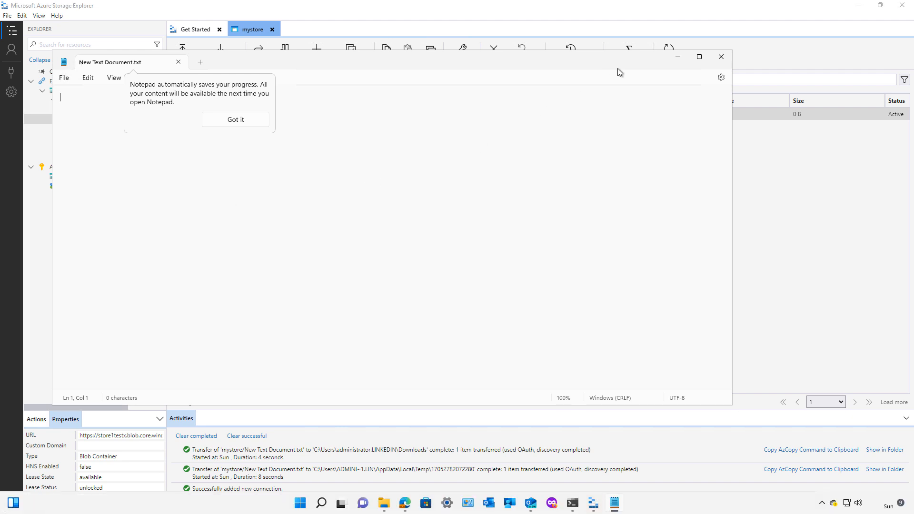
{"action": "left_click", "coordinate": [721, 57]}
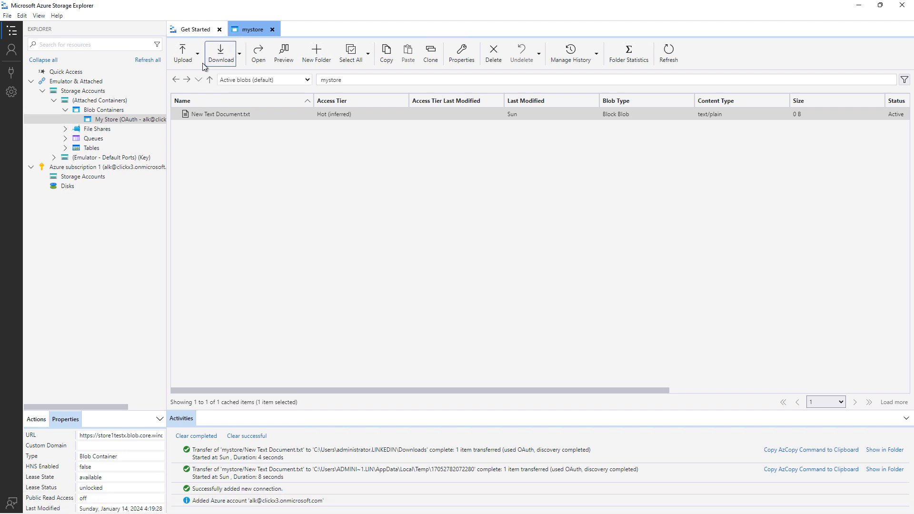
Upload putty.exe from the Downloads folder to the mystore container's root directory as a block blob with the default access tier.
{"action": "left_click", "coordinate": [178, 58]}
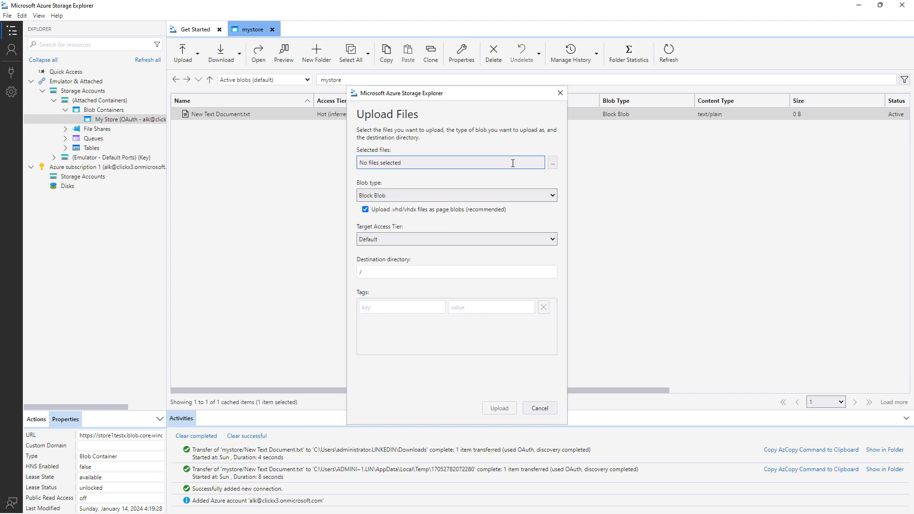
{"action": "left_click", "coordinate": [512, 162]}
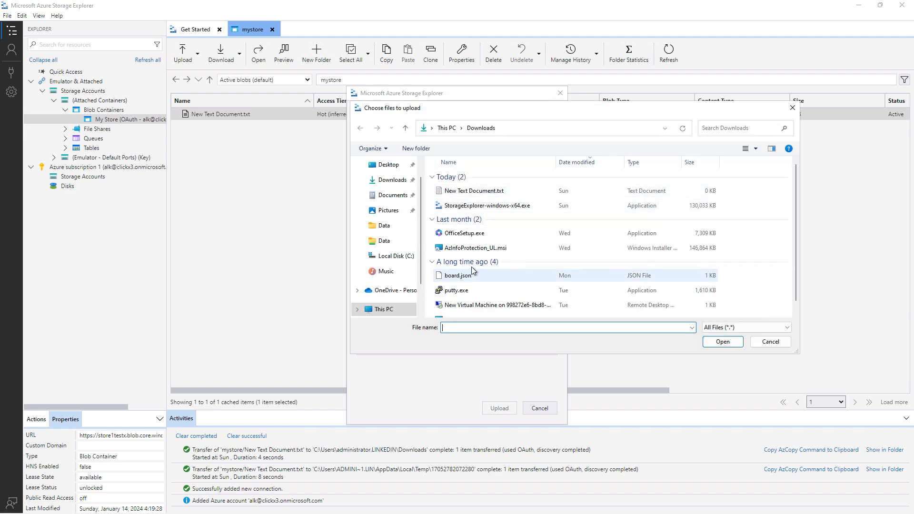
{"action": "double_click", "coordinate": [452, 291]}
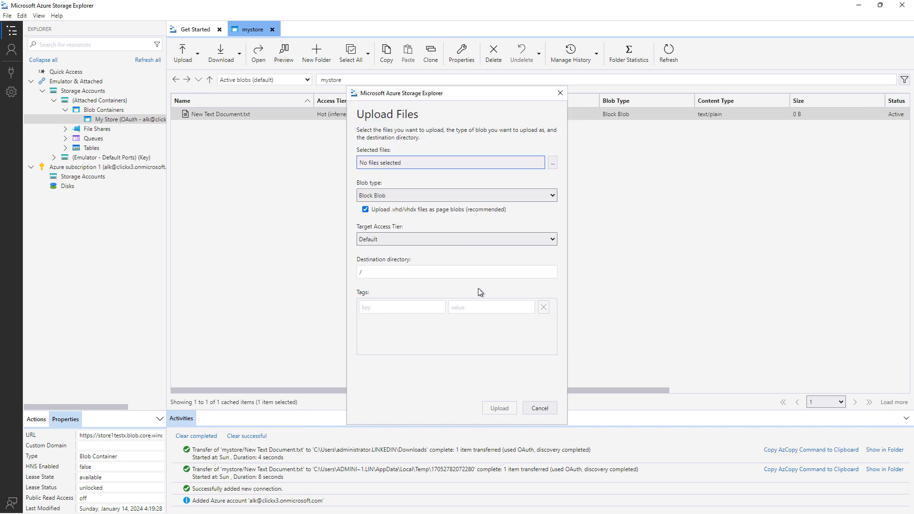
{"action": "left_click", "coordinate": [499, 408]}
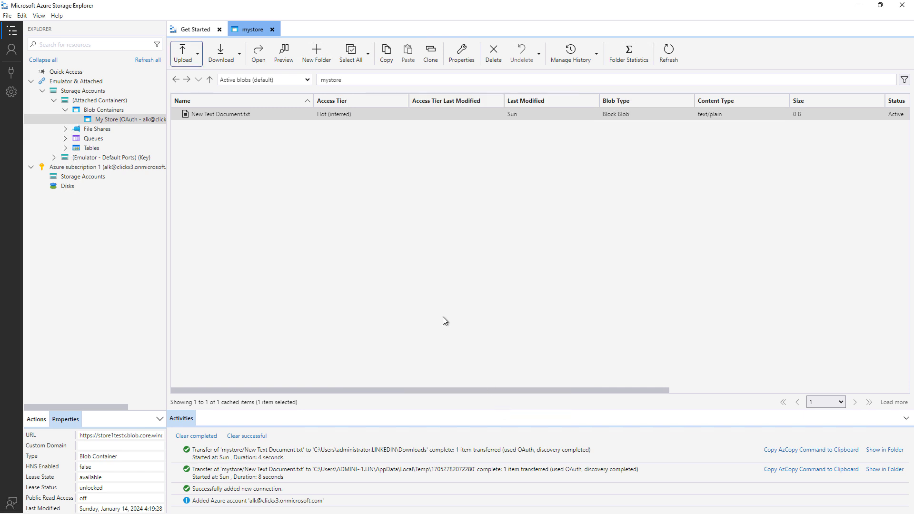